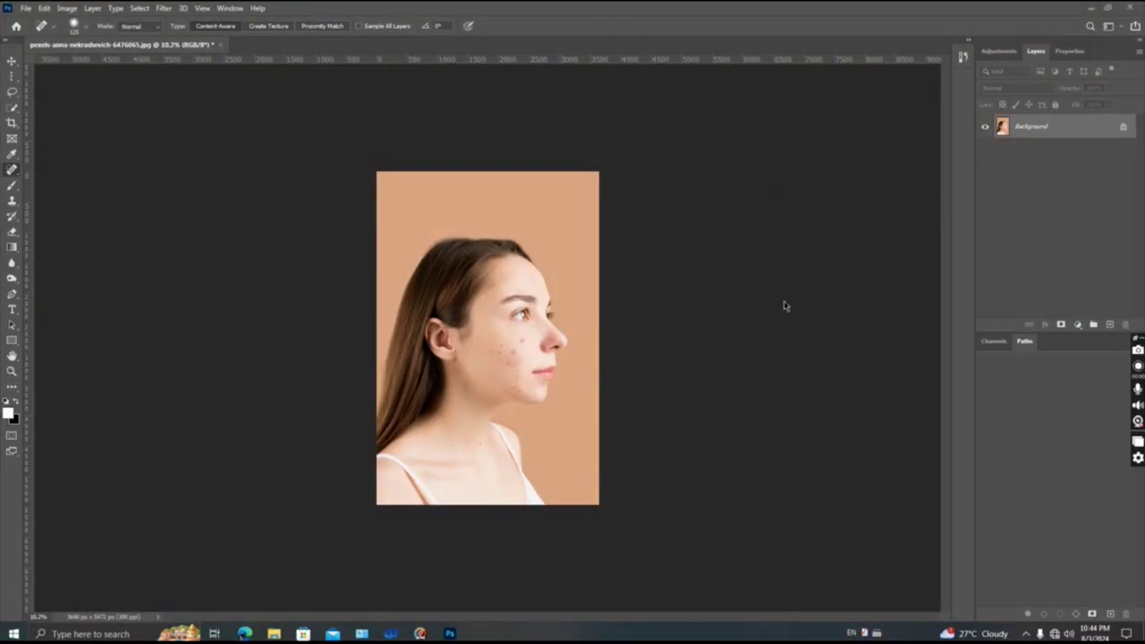
# - Zoom in slightly on the acne-covered portrait
pyautogui.hotkey('ctrl', '+')
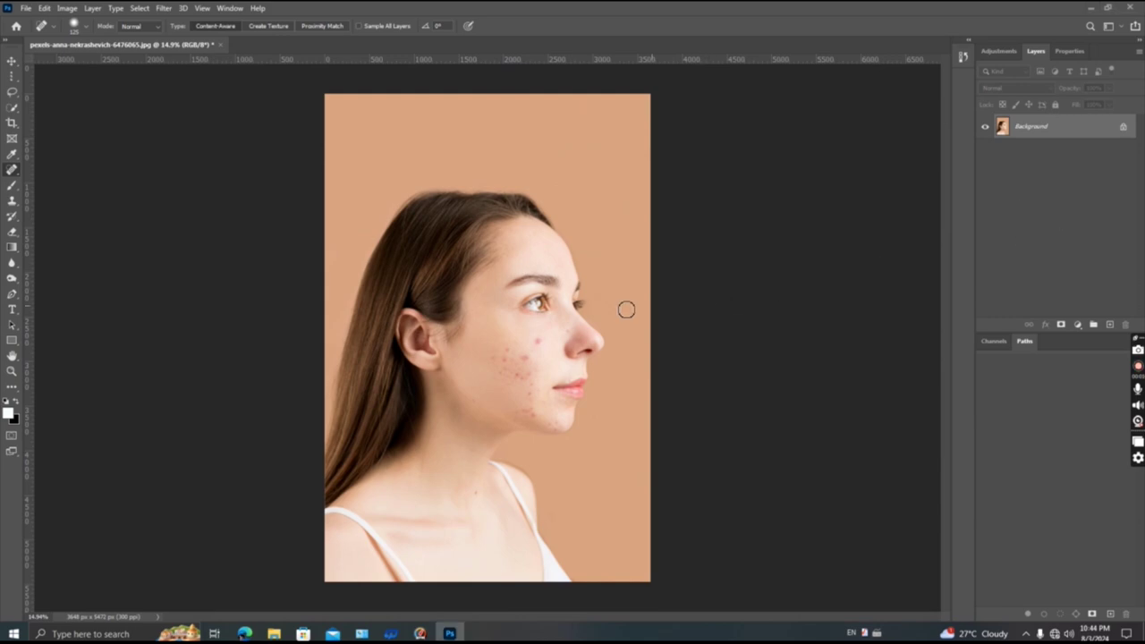
# - Duplicate the Background as Layer 1 and heal the red pimple on the upper cheek
pyautogui.hotkey('ctrl', 'j')
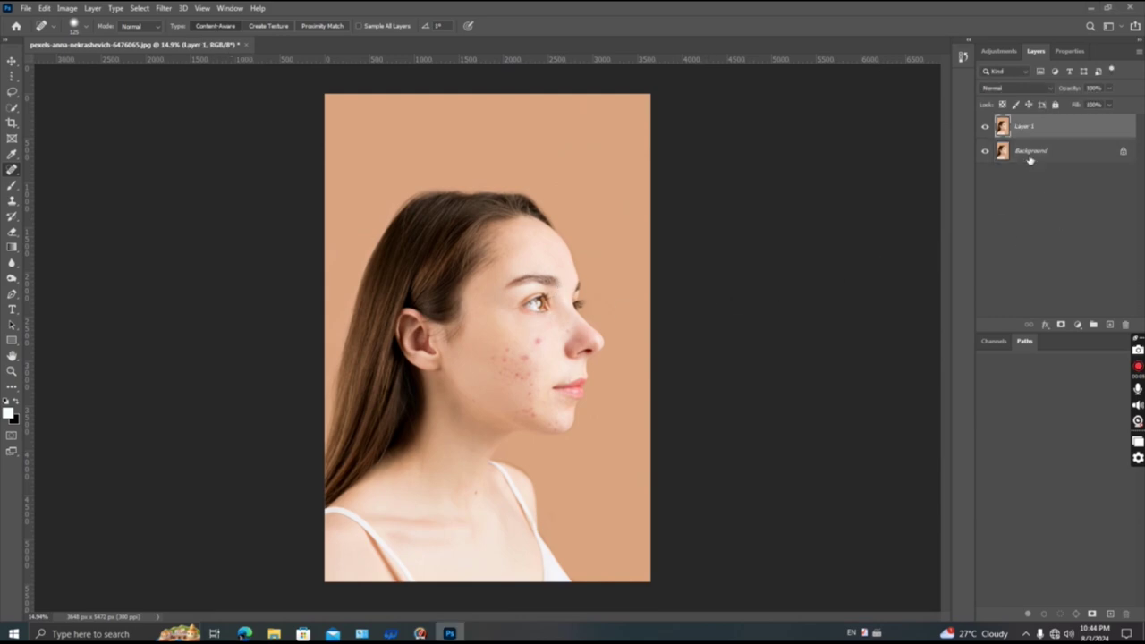
pyautogui.scroll(2, 626, 358)
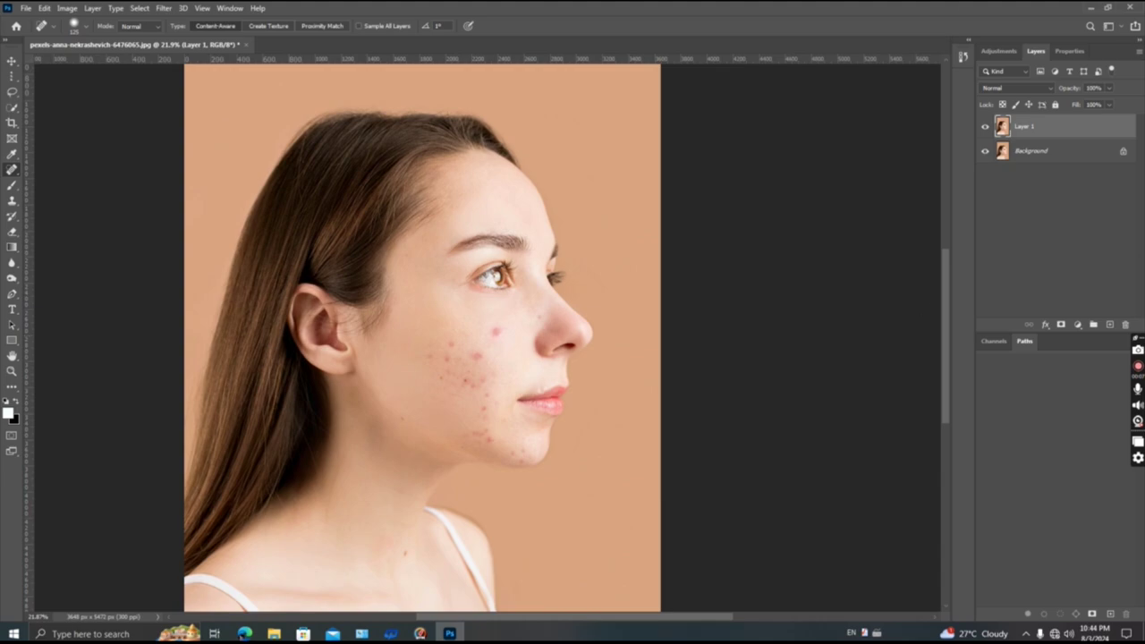
pyautogui.scroll(2, 445, 332)
pyautogui.scroll(1, 474, 320)
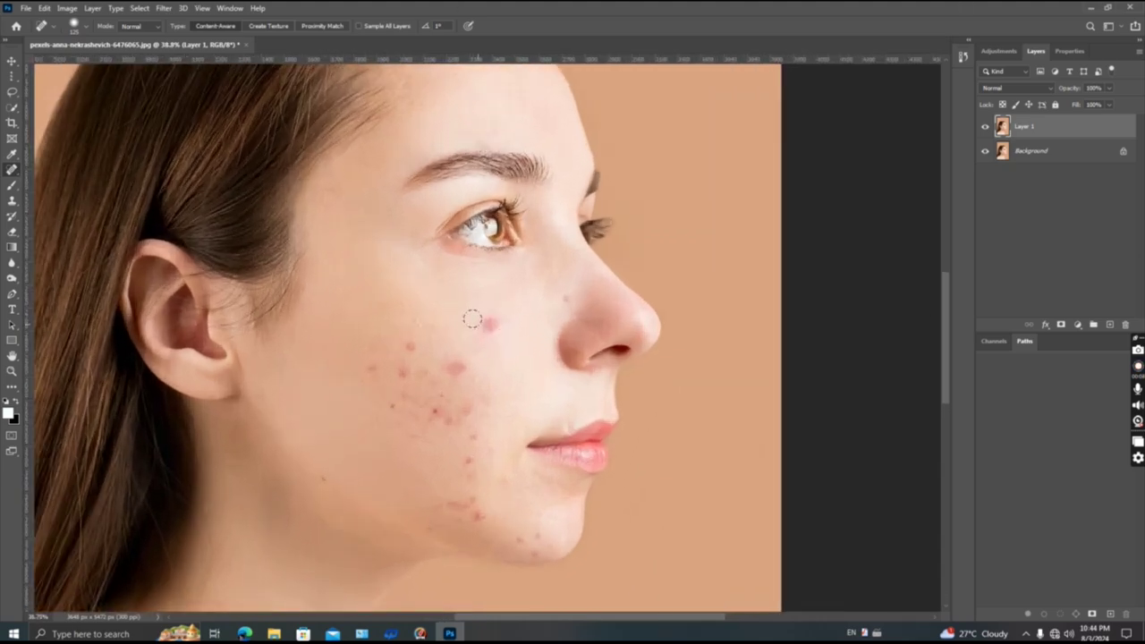
pyautogui.scroll(2, 481, 313)
pyautogui.moveTo(483, 312); pyautogui.dragTo(502, 321)
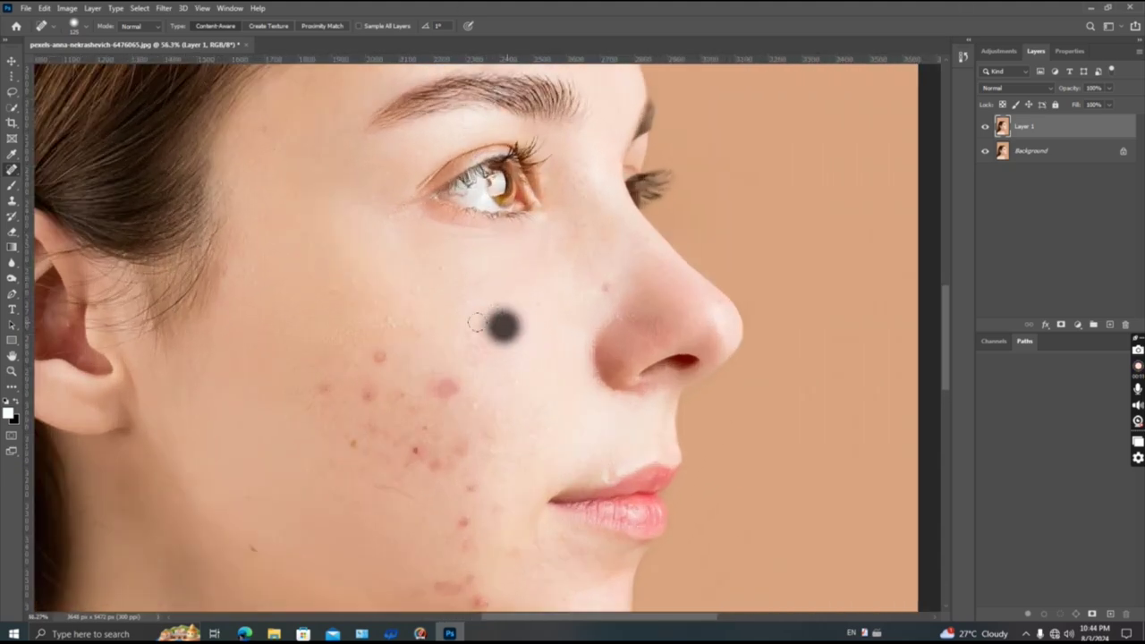
# - Spot-heal five cheek blemishes, including the two large pimples
pyautogui.click(377, 354)
pyautogui.click(408, 331)
pyautogui.click(373, 394)
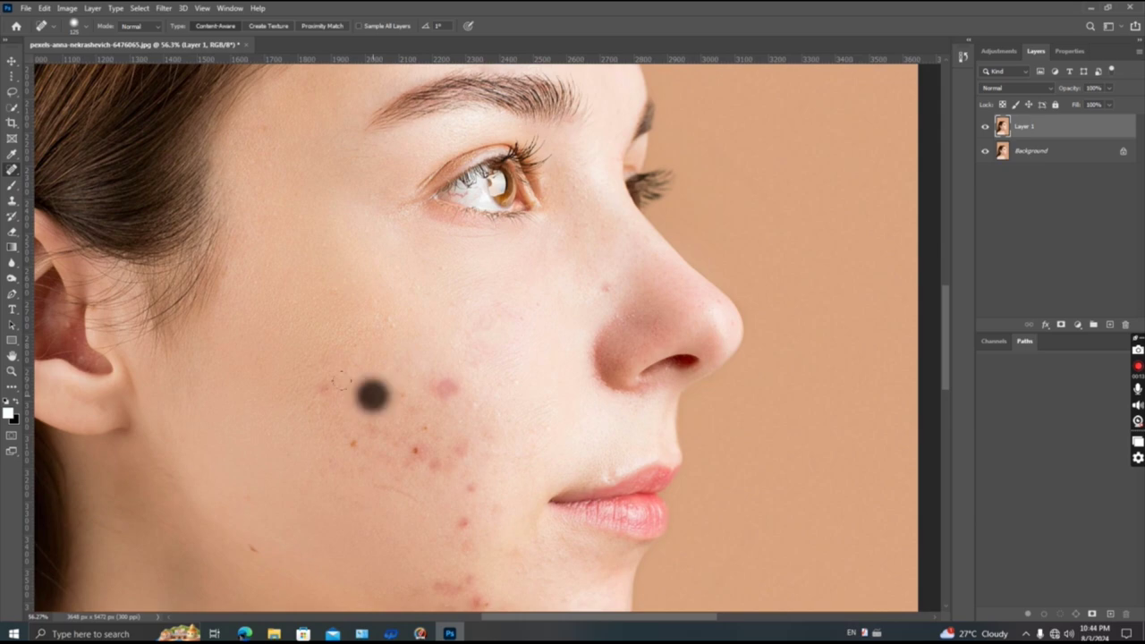
pyautogui.click(331, 382)
pyautogui.click(448, 389)
# - Heal the red spots across the cheek and the blemishes near its bottom
pyautogui.scroll(2, 398, 417)
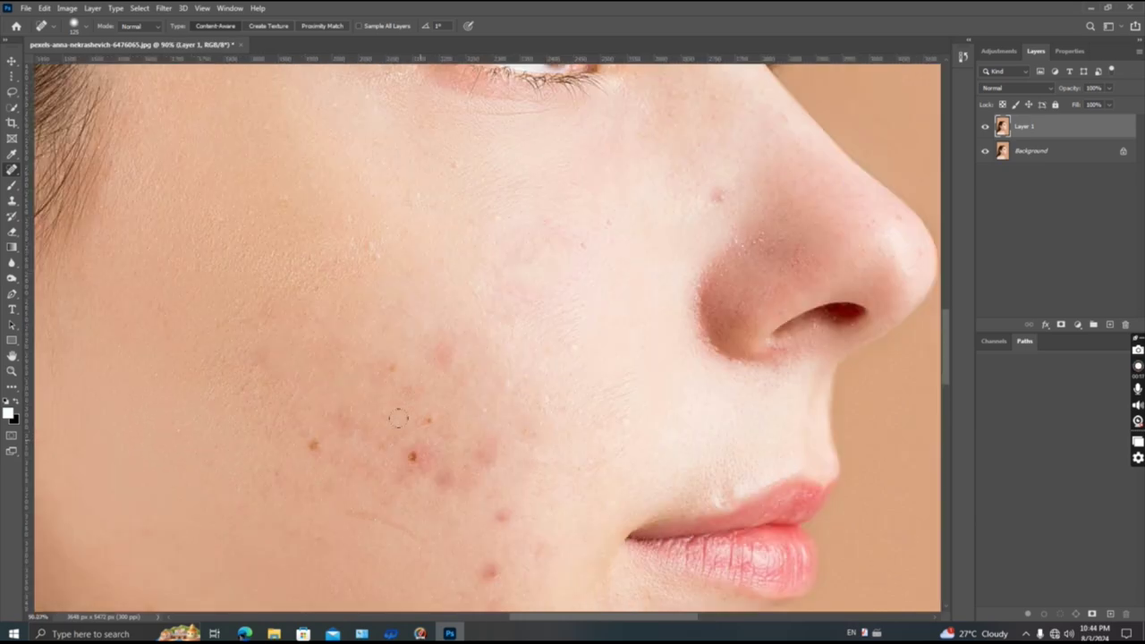
pyautogui.scroll(2, 395, 353)
pyautogui.click(443, 351)
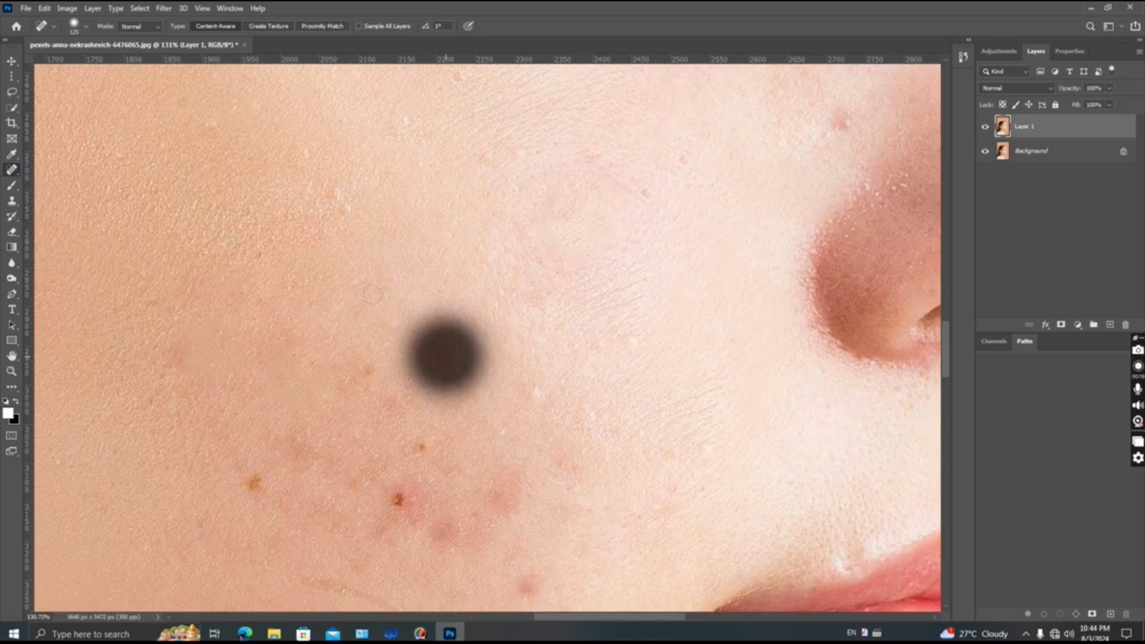
pyautogui.click(405, 329)
pyautogui.click(348, 206)
pyautogui.click(372, 374)
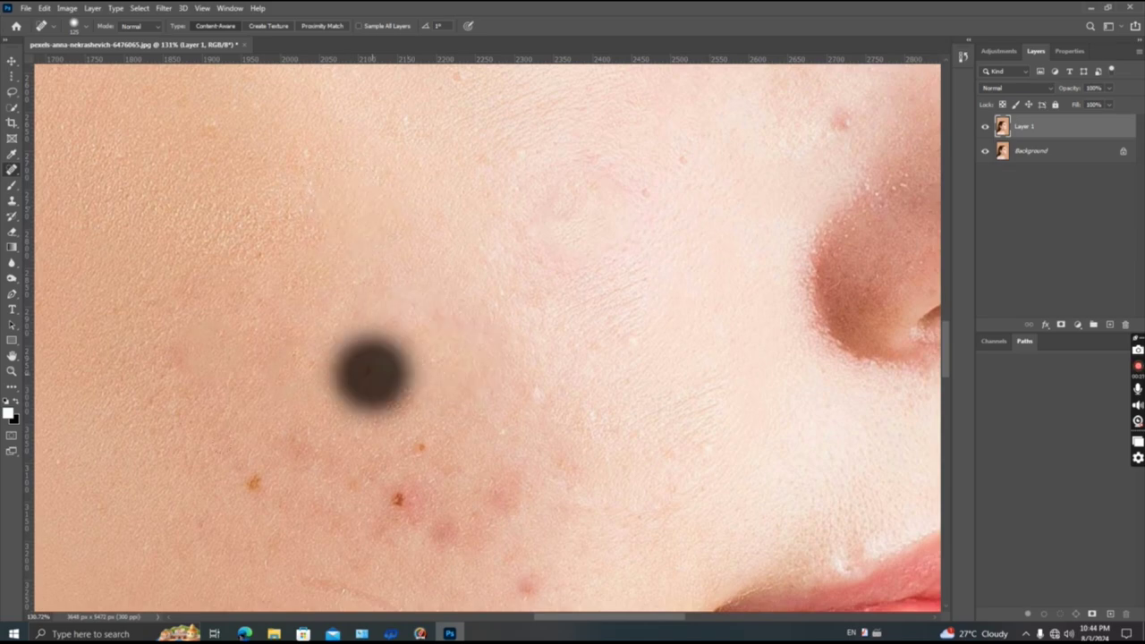
pyautogui.click(257, 479)
pyautogui.click(411, 445)
pyautogui.click(398, 499)
pyautogui.click(345, 480)
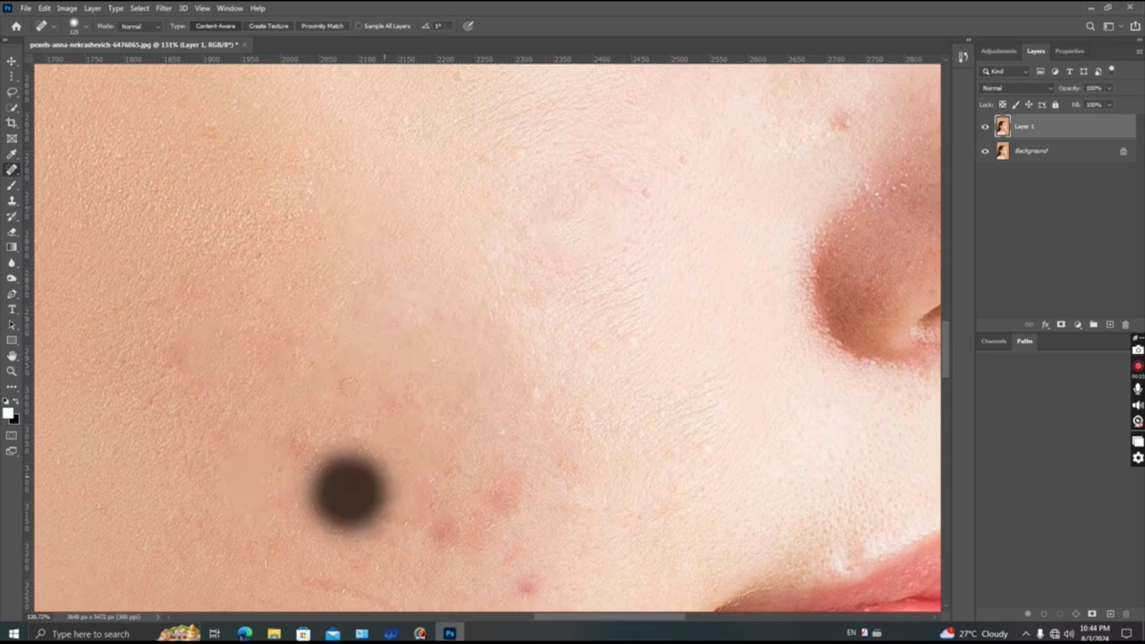
# - Heal the remaining cheek blemishes and the faint spots on the lower cheek
pyautogui.scroll(-3, 340, 402)
pyautogui.click(468, 384)
pyautogui.click(476, 301)
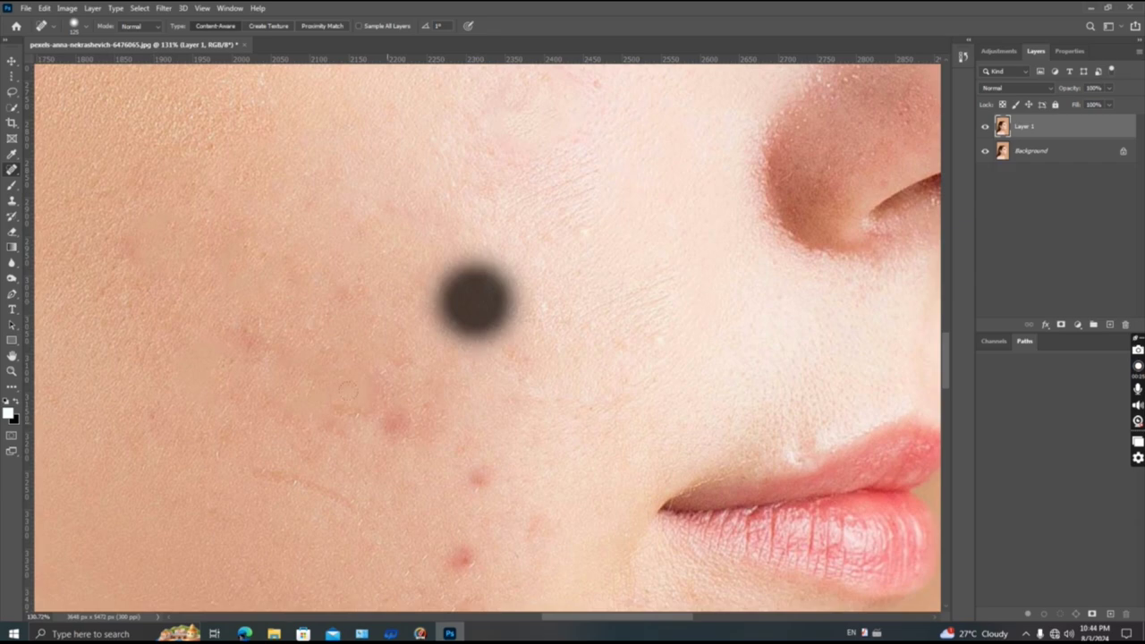
pyautogui.click(384, 422)
pyautogui.click(368, 369)
pyautogui.click(400, 371)
pyautogui.click(318, 428)
pyautogui.click(489, 469)
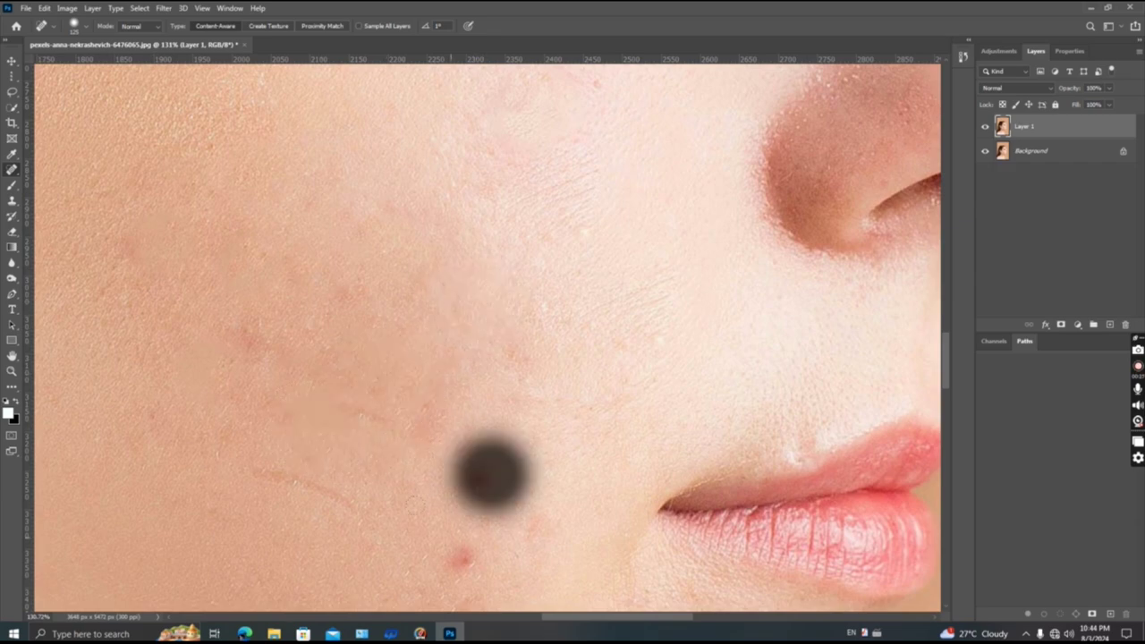
pyautogui.click(451, 535)
pyautogui.click(368, 507)
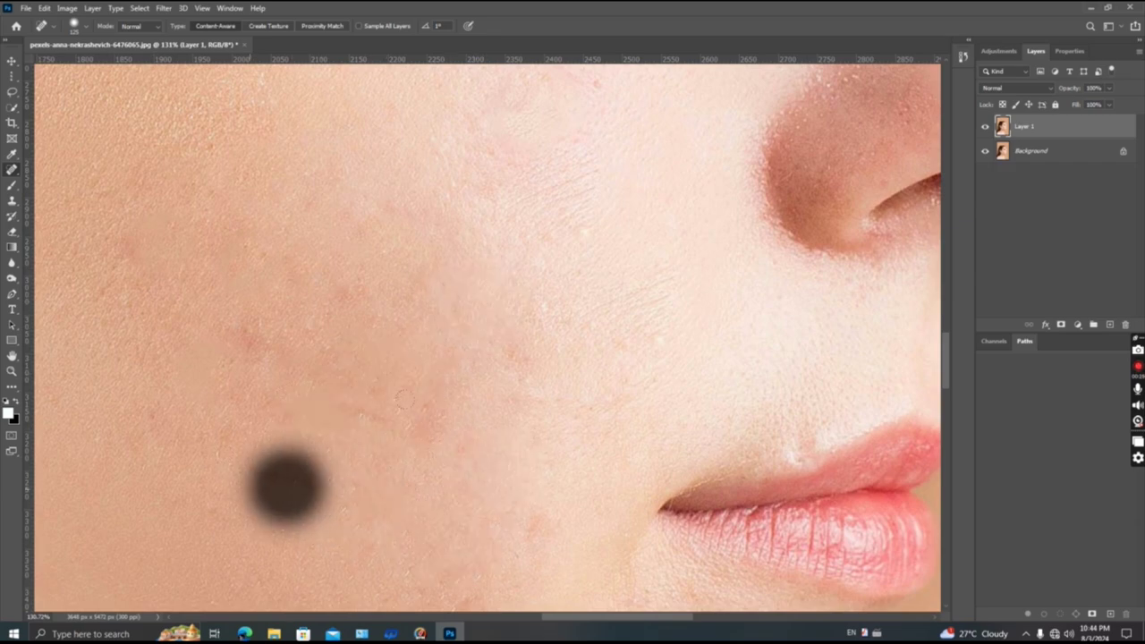
# - Heal the small spot beside the nose and three spots on the upper cheek
pyautogui.scroll(-5, 256, 485)
pyautogui.scroll(3, 420, 431)
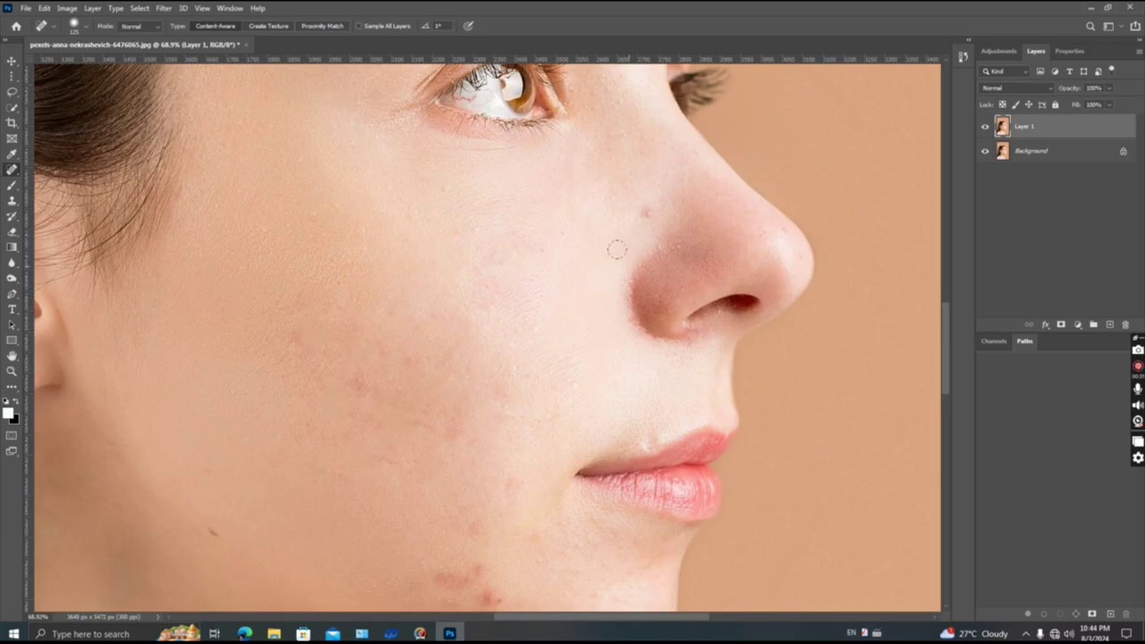
pyautogui.click(640, 210)
pyautogui.click(528, 233)
pyautogui.click(441, 190)
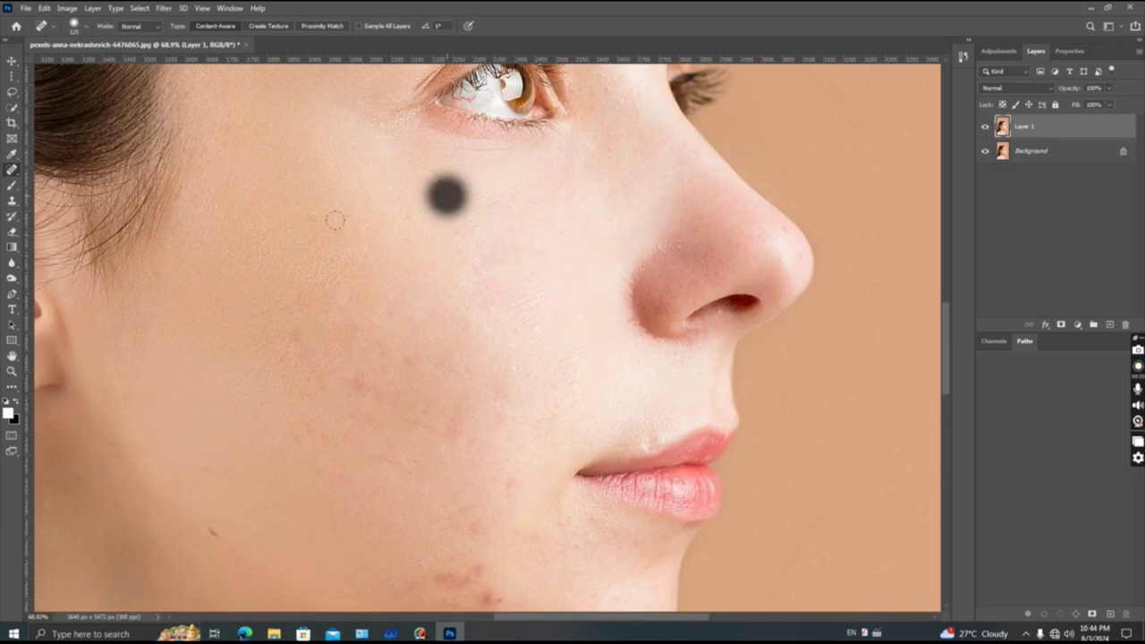
pyautogui.click(344, 221)
# - Heal the spots along the jaw, near the chin, and two leftover cheek spots
pyautogui.scroll(-3, 313, 295)
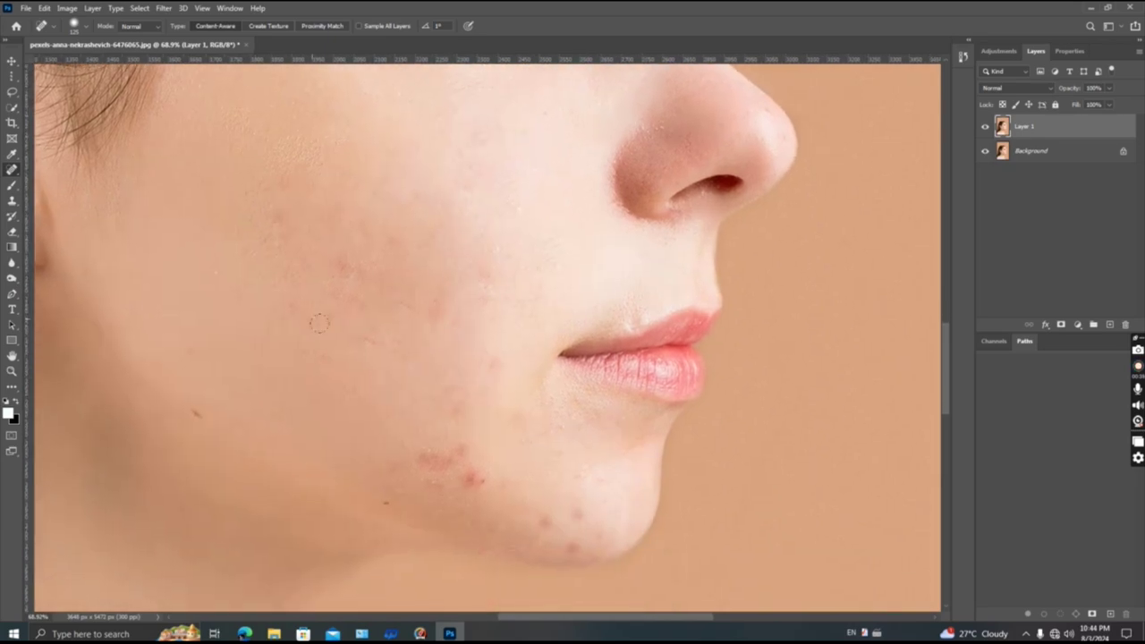
pyautogui.click(461, 450)
pyautogui.click(421, 460)
pyautogui.click(470, 473)
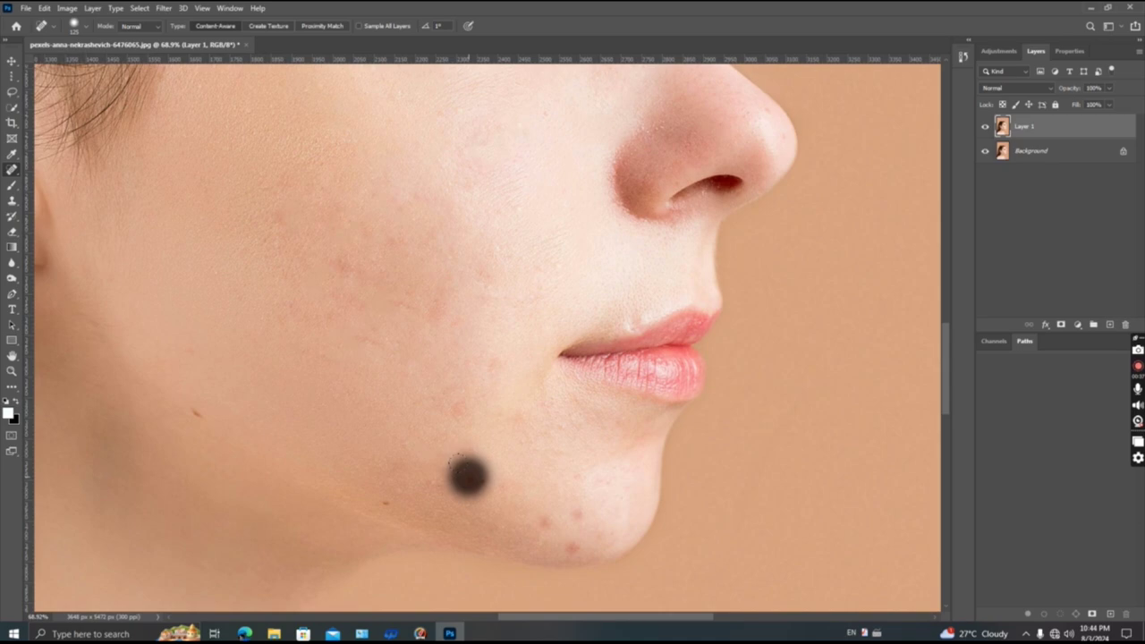
pyautogui.click(454, 407)
pyautogui.click(491, 365)
# - Reposition the view onto the chin and heal its first three red spots
pyautogui.scroll(3, 378, 445)
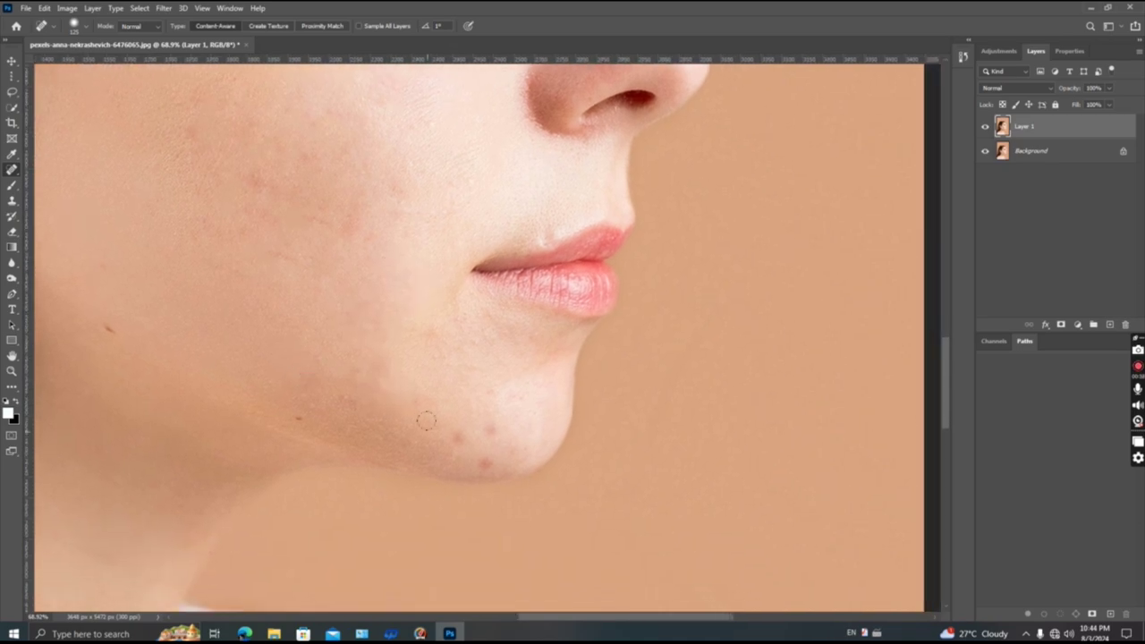
pyautogui.scroll(1, 459, 401)
pyautogui.press('p')
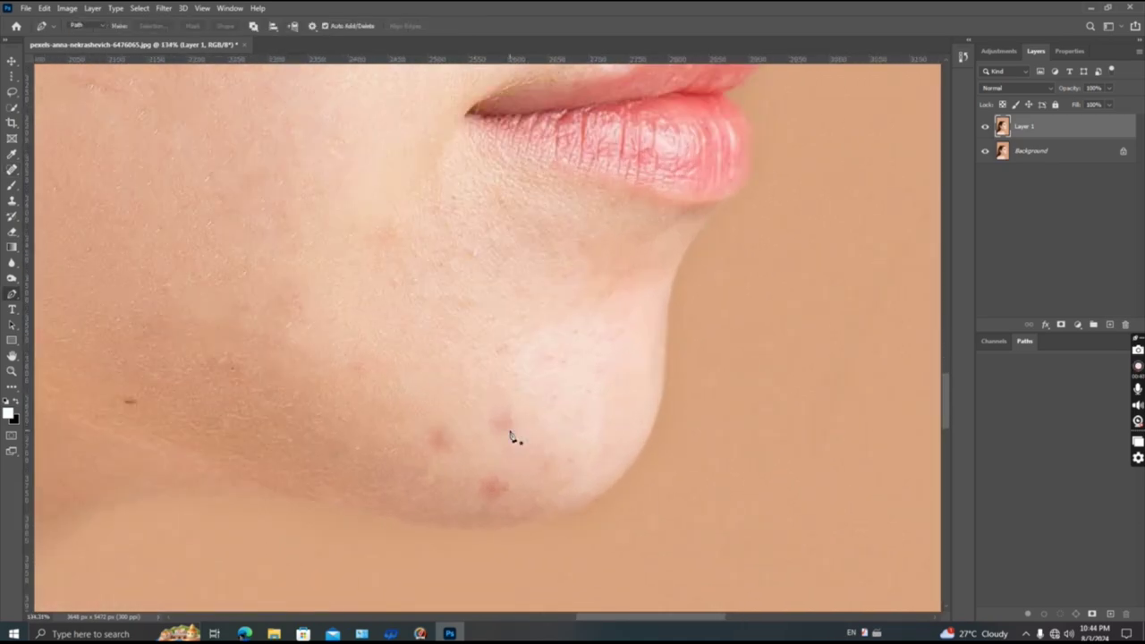
pyautogui.press('h')
pyautogui.scroll(1, 506, 427)
pyautogui.scroll(1, 506, 427)
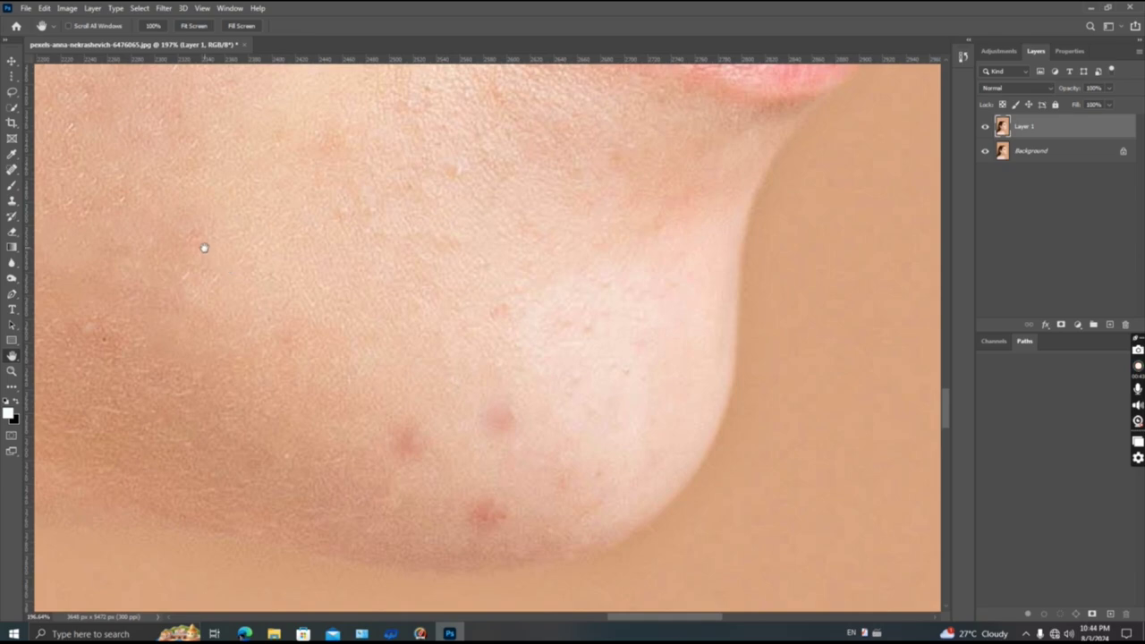
pyautogui.click(12, 169)
pyautogui.click(498, 417)
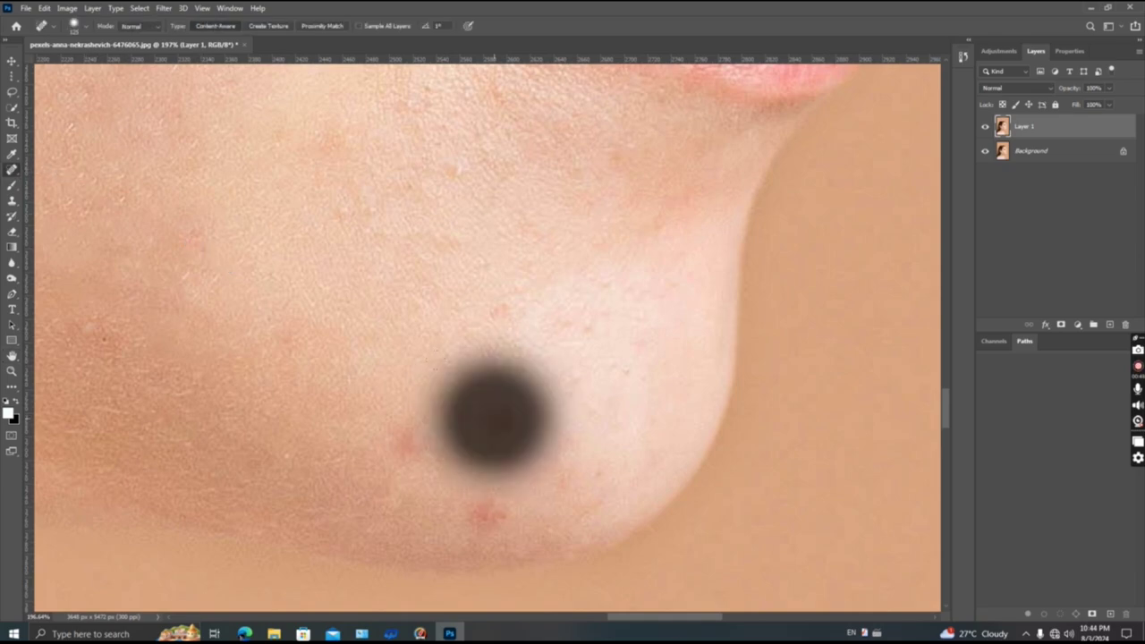
pyautogui.click(407, 441)
# - Heal the last chin spots and zoom out to the whole portrait
pyautogui.click(492, 468)
pyautogui.click(511, 332)
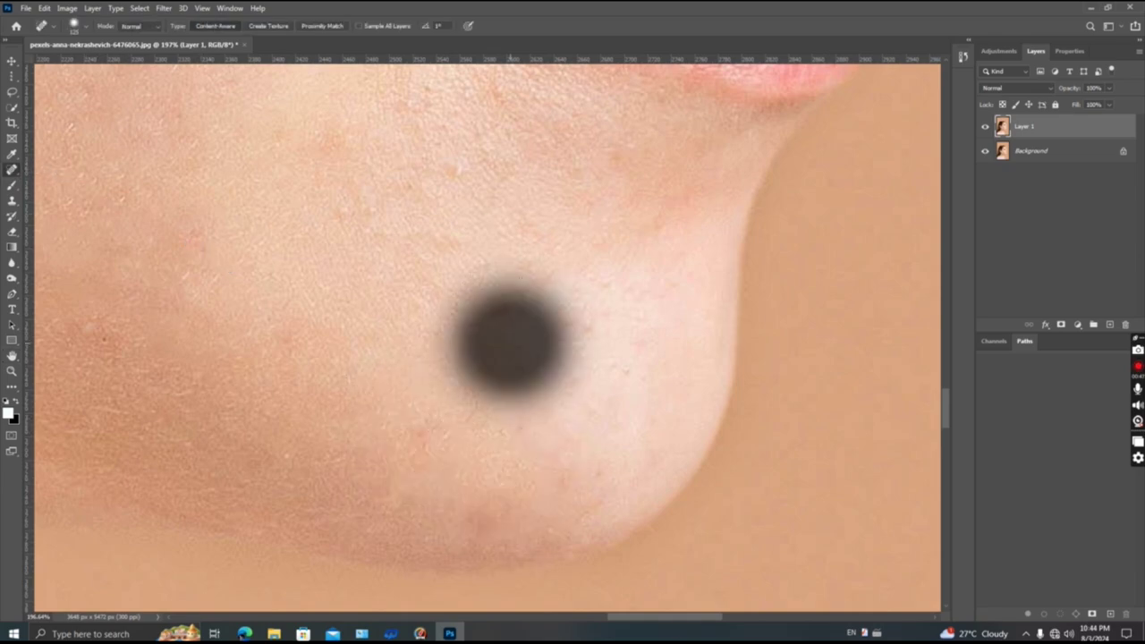
pyautogui.click(585, 332)
pyautogui.scroll(-5, 280, 337)
pyautogui.scroll(-2, 220, 318)
# - Hide and reshow Layer 1 to compare against the original acne
pyautogui.scroll(-2, 181, 307)
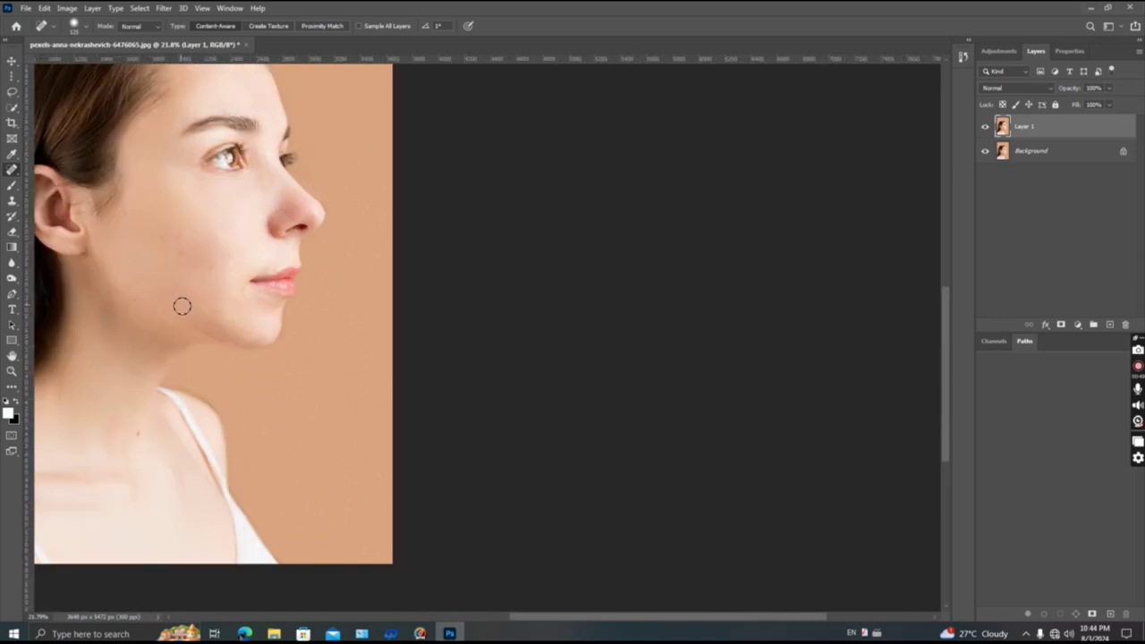
pyautogui.scroll(-1, 120, 298)
pyautogui.scroll(-2, 119, 298)
pyautogui.scroll(1, 423, 320)
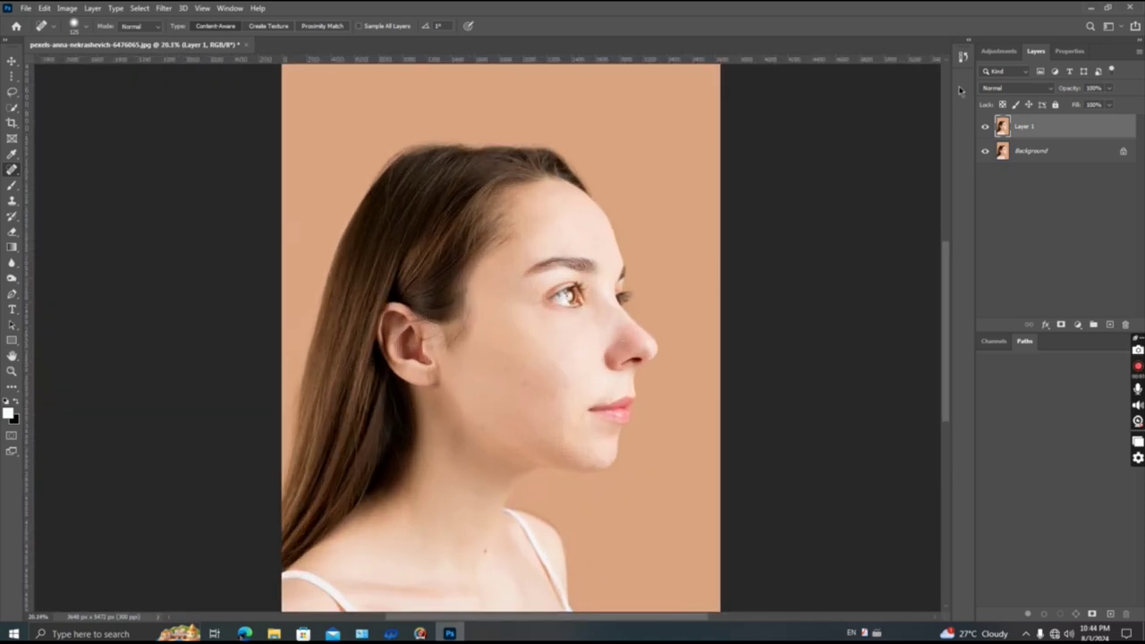
pyautogui.click(985, 126)
pyautogui.click(985, 126)
# - Heal the blemishes on the mid and lower cheek
pyautogui.scroll(2, 465, 403)
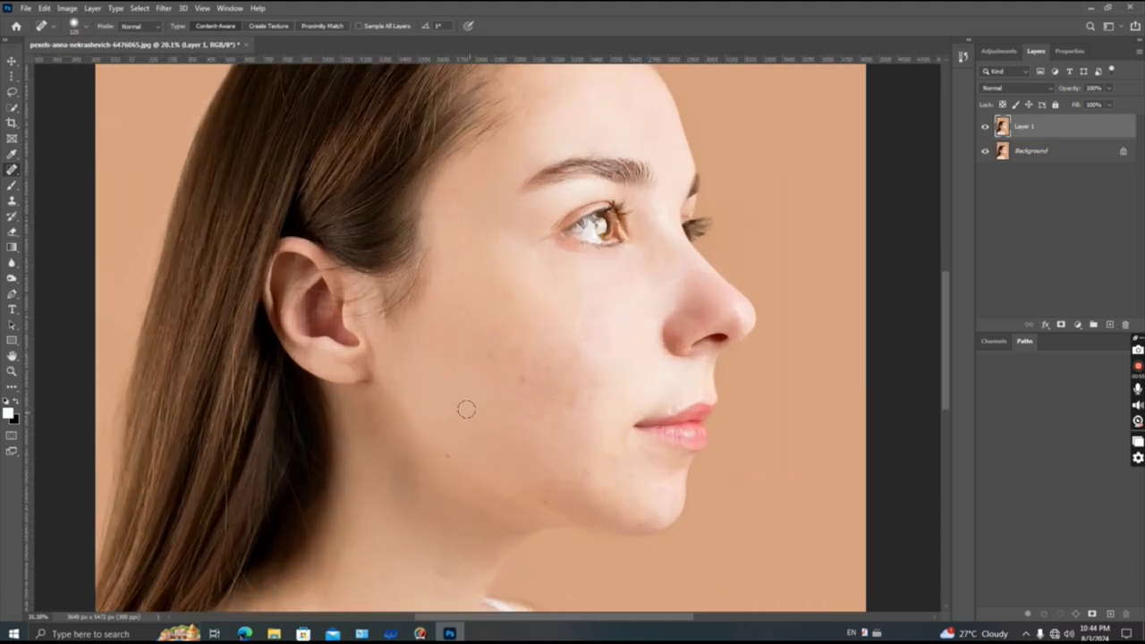
pyautogui.scroll(2, 498, 386)
pyautogui.click(540, 368)
pyautogui.click(493, 337)
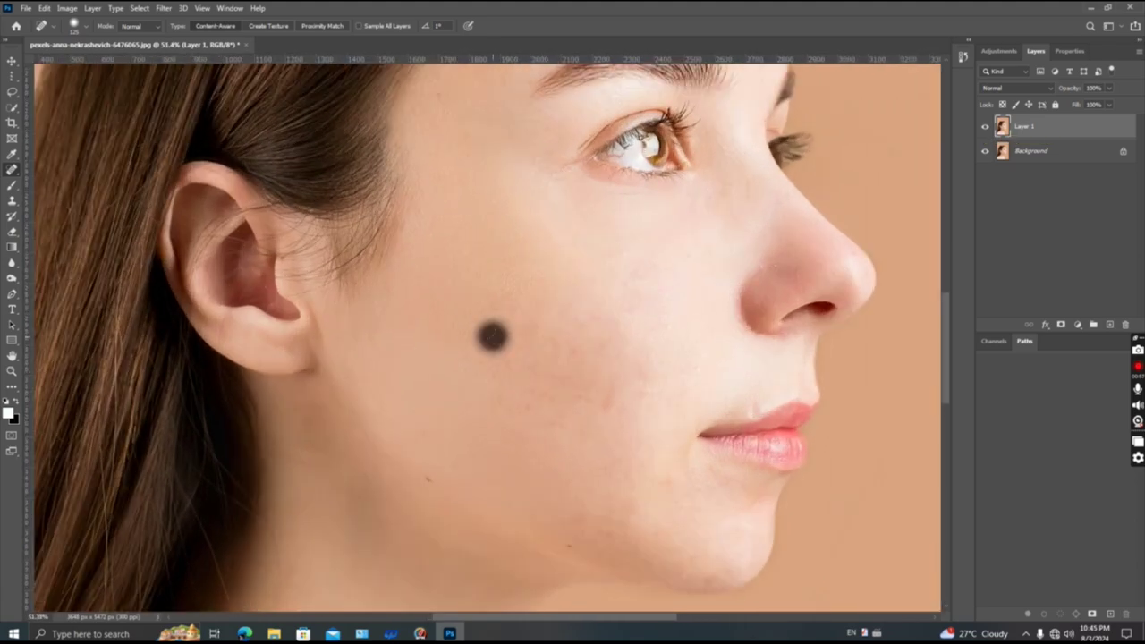
pyautogui.click(567, 354)
pyautogui.click(581, 393)
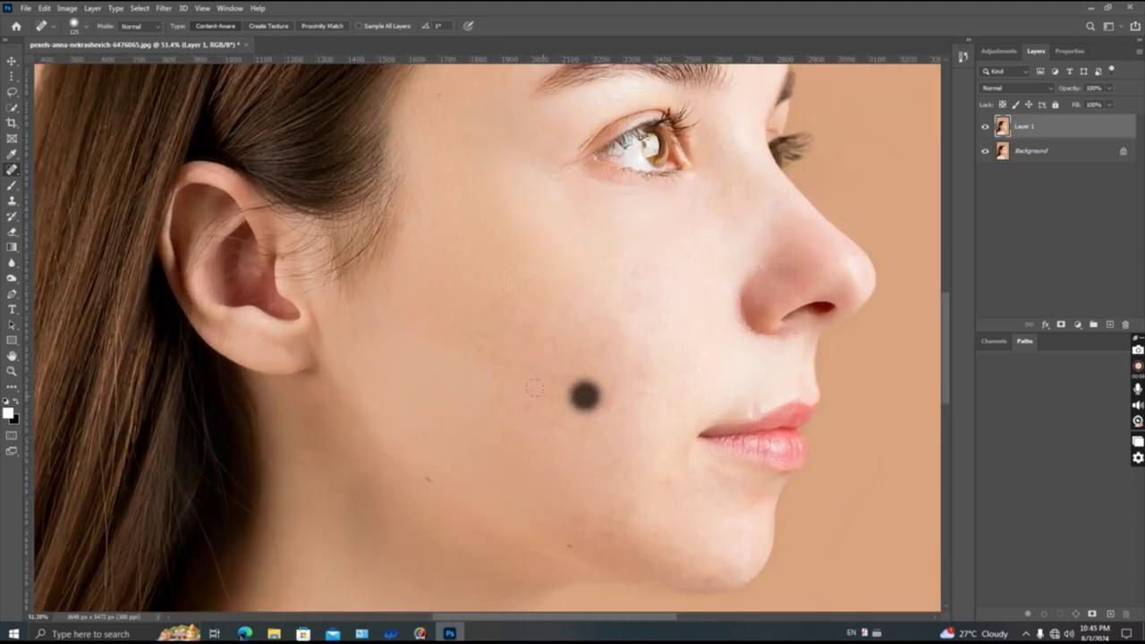
pyautogui.click(542, 393)
pyautogui.click(433, 479)
pyautogui.click(568, 541)
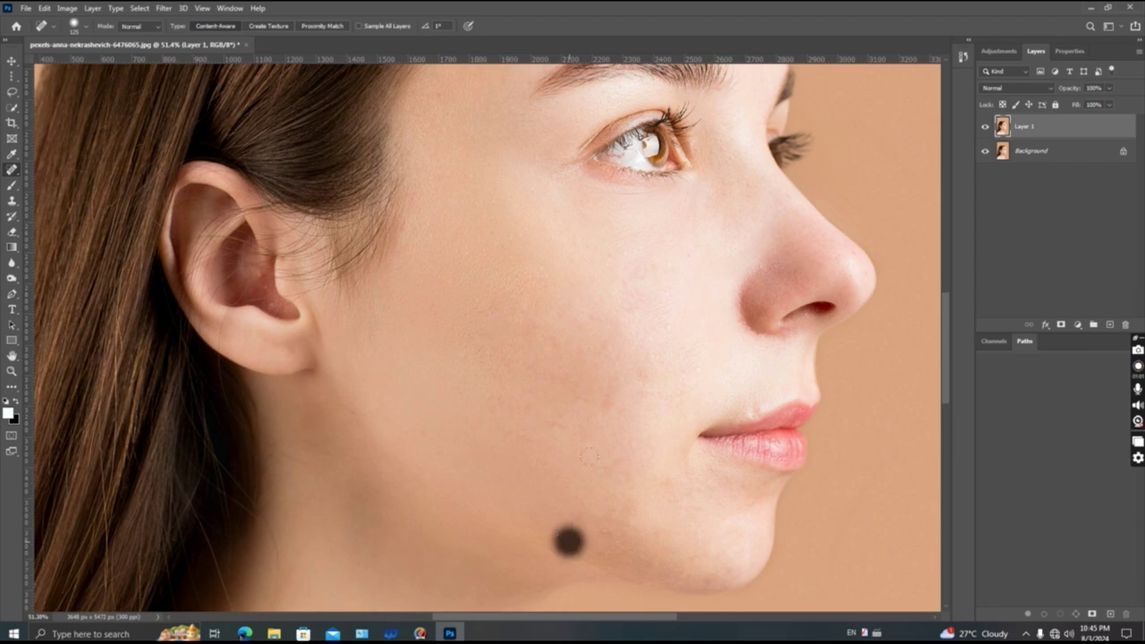
# - Heal blemishes near the mouth, on the upper cheek, below the eye and by the nose
pyautogui.click(615, 406)
pyautogui.click(638, 379)
pyautogui.click(664, 324)
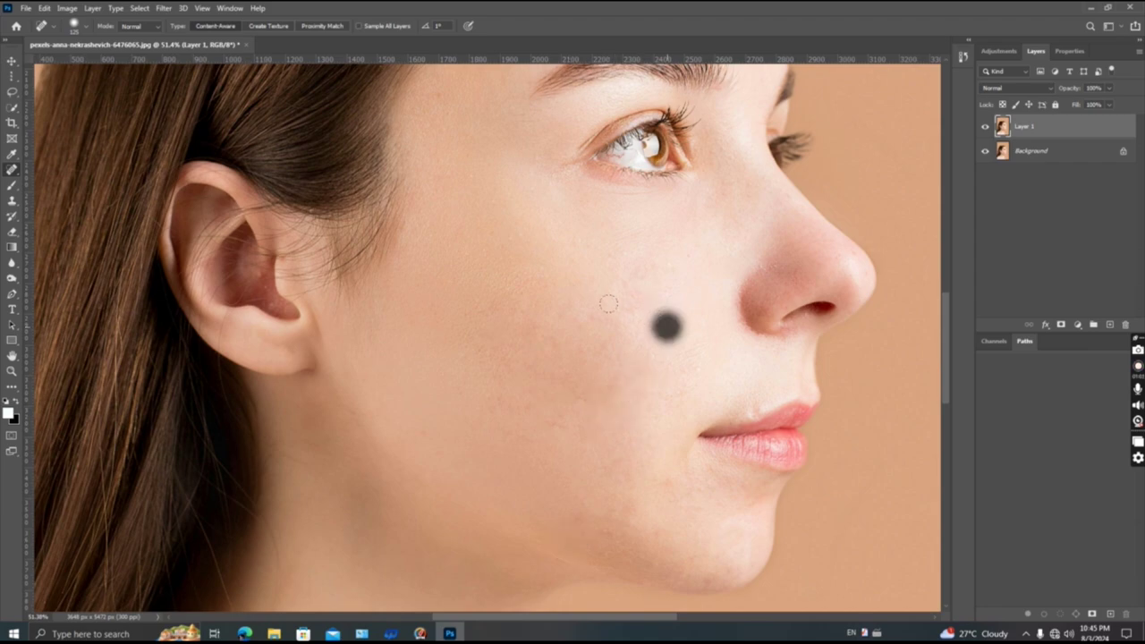
pyautogui.click(613, 307)
pyautogui.click(618, 287)
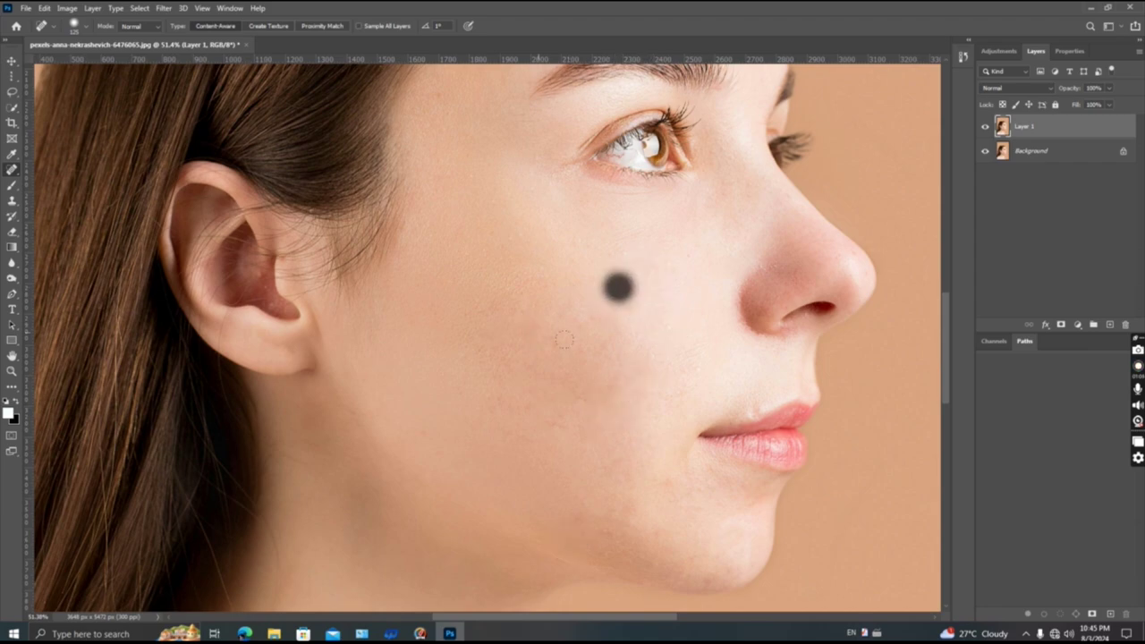
pyautogui.click(611, 359)
pyautogui.click(588, 318)
pyautogui.click(591, 403)
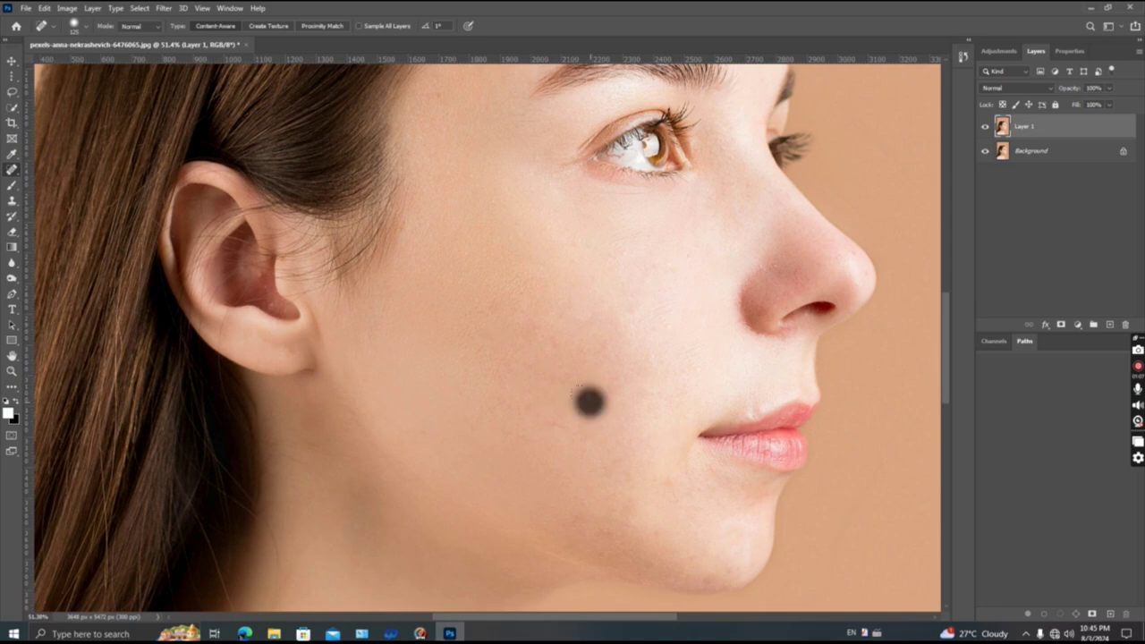
# - Heal the last cheek blemish plus the chin and jawline spots
pyautogui.click(563, 417)
pyautogui.scroll(-2, 634, 409)
pyautogui.scroll(-2, 634, 408)
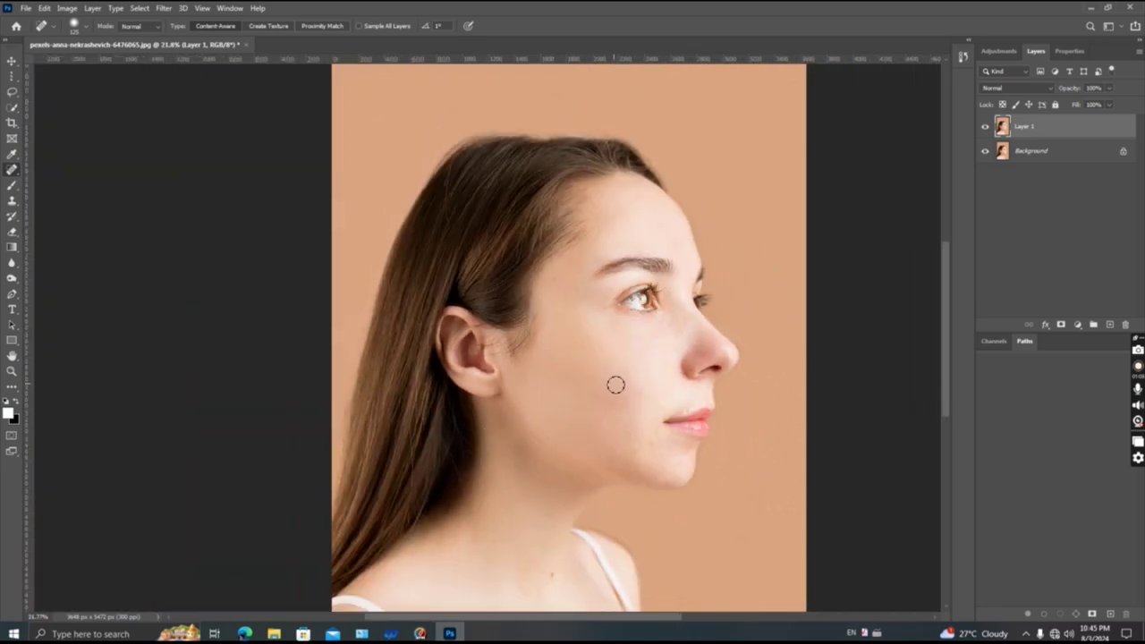
pyautogui.scroll(1, 615, 384)
pyautogui.click(659, 454)
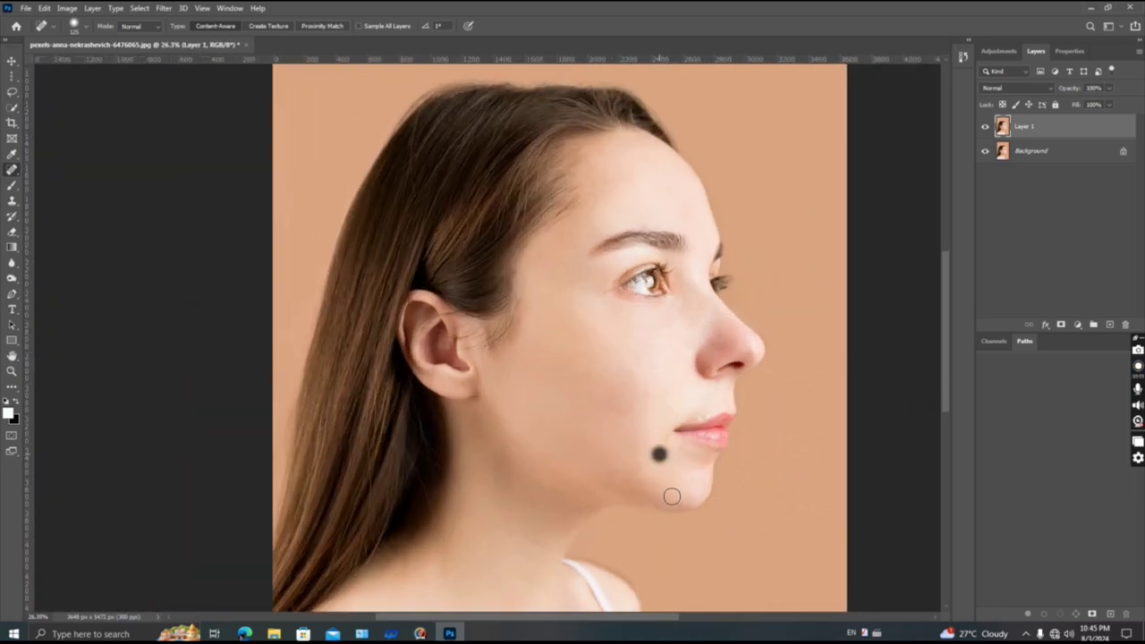
pyautogui.click(681, 503)
pyautogui.click(628, 483)
# - Toggle Layer 1 repeatedly to compare before and after, leaving it visible
pyautogui.click(986, 127)
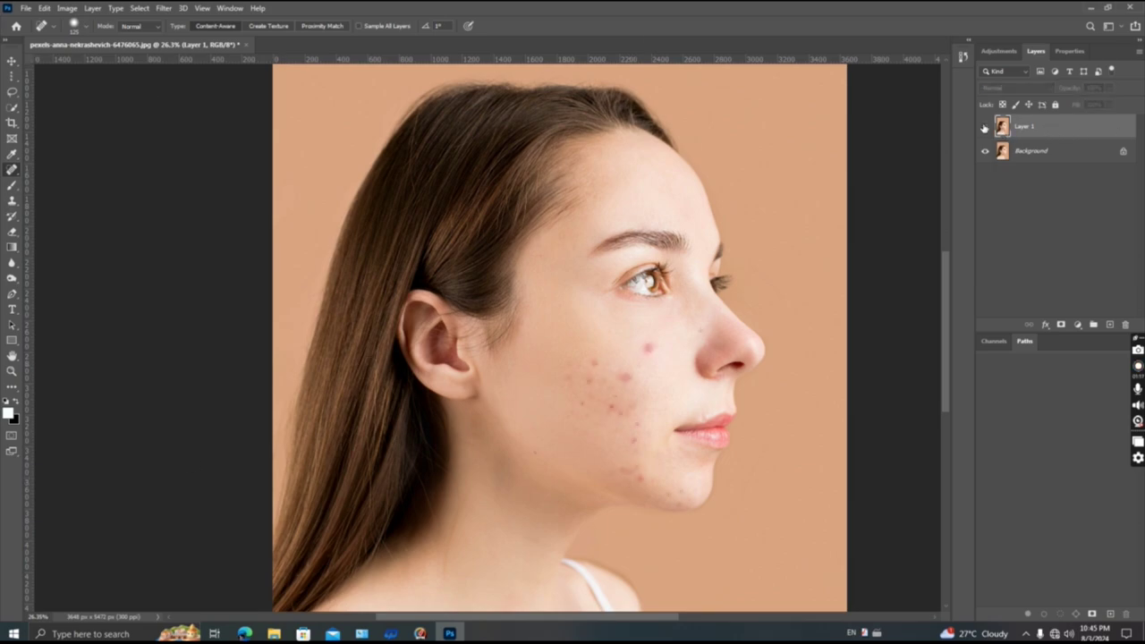
pyautogui.click(985, 127)
pyautogui.click(985, 127)
pyautogui.click(984, 127)
pyautogui.scroll(-2, 487, 335)
pyautogui.scroll(-1, 488, 334)
pyautogui.click(985, 127)
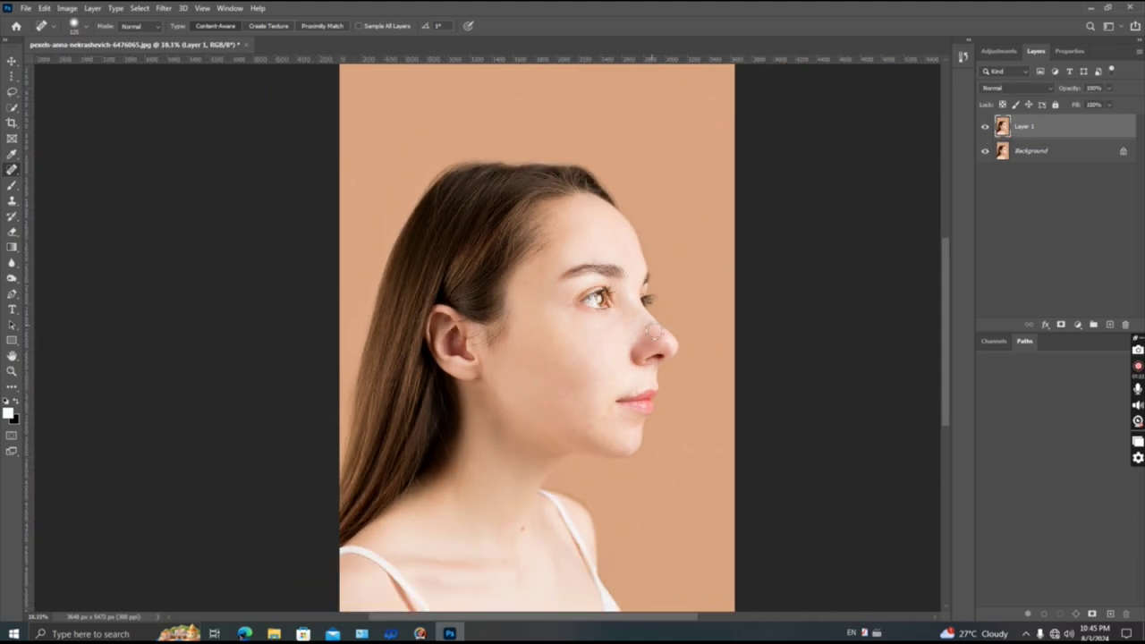
pyautogui.scroll(2, 642, 421)
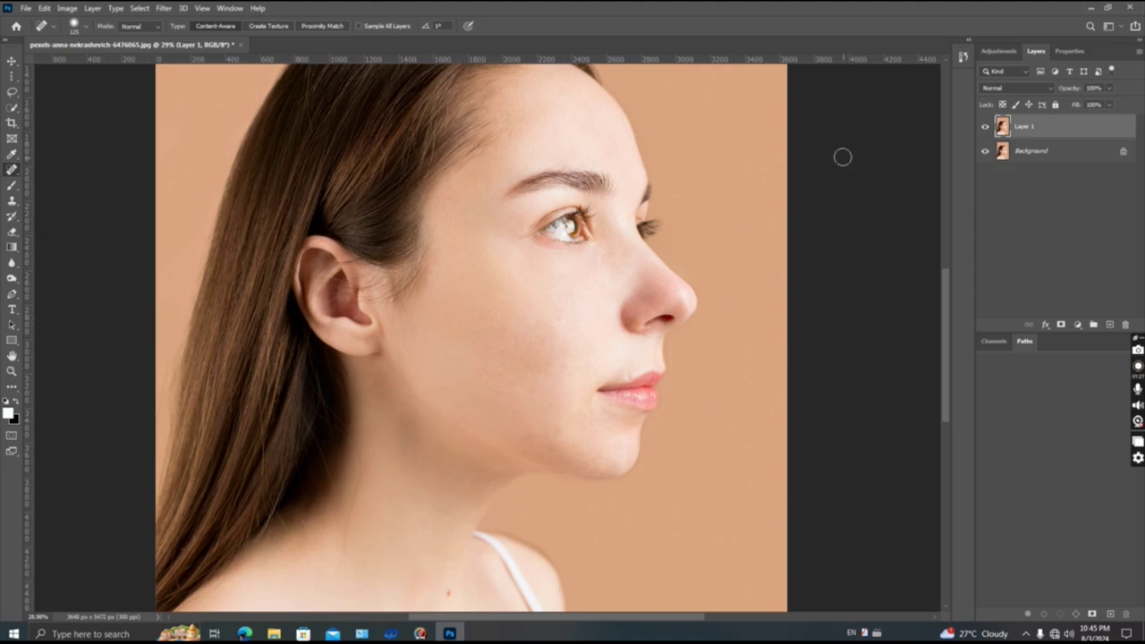
# - Duplicate Layer 1, invert the copy, and set its blend mode to Vivid Light
pyautogui.hotkey('ctrl', 'j')
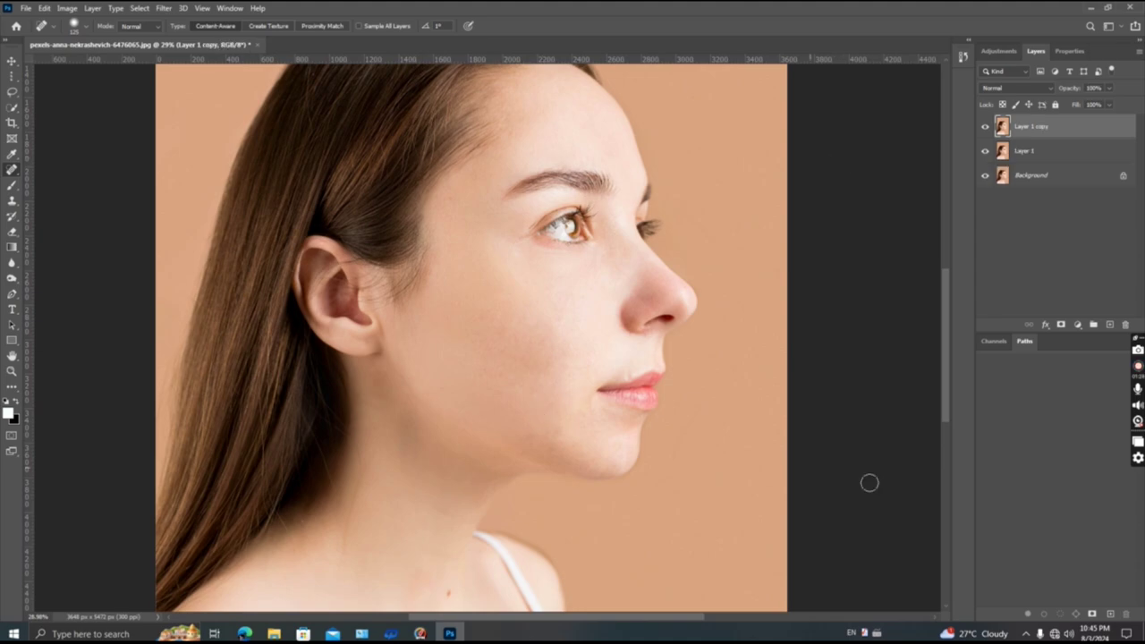
pyautogui.hotkey('ctrl', 'i')
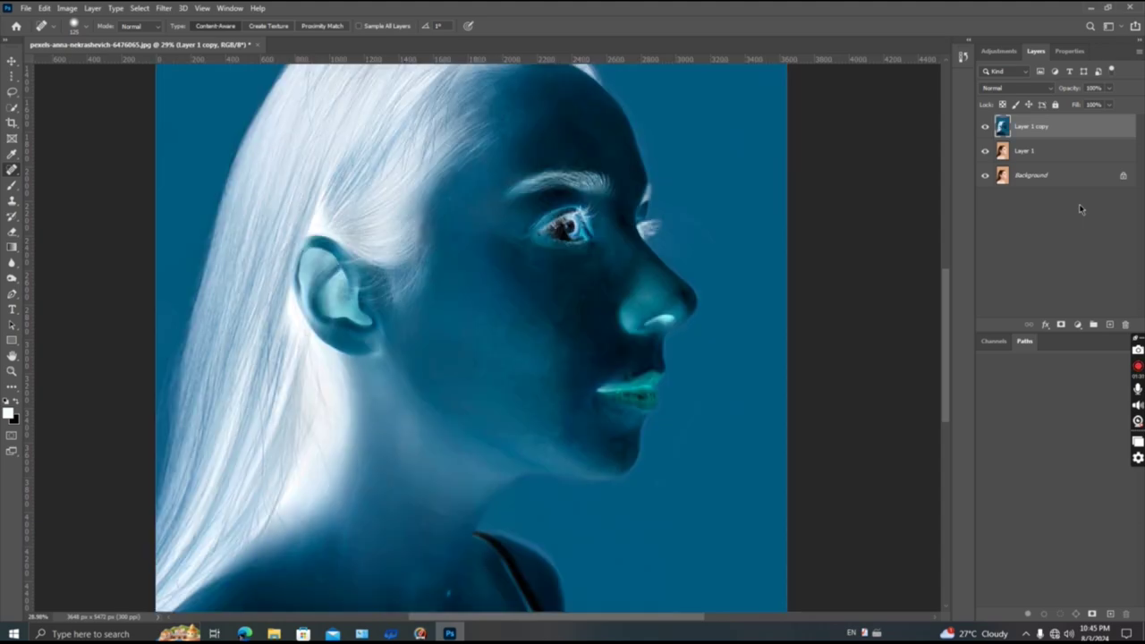
pyautogui.click(998, 89)
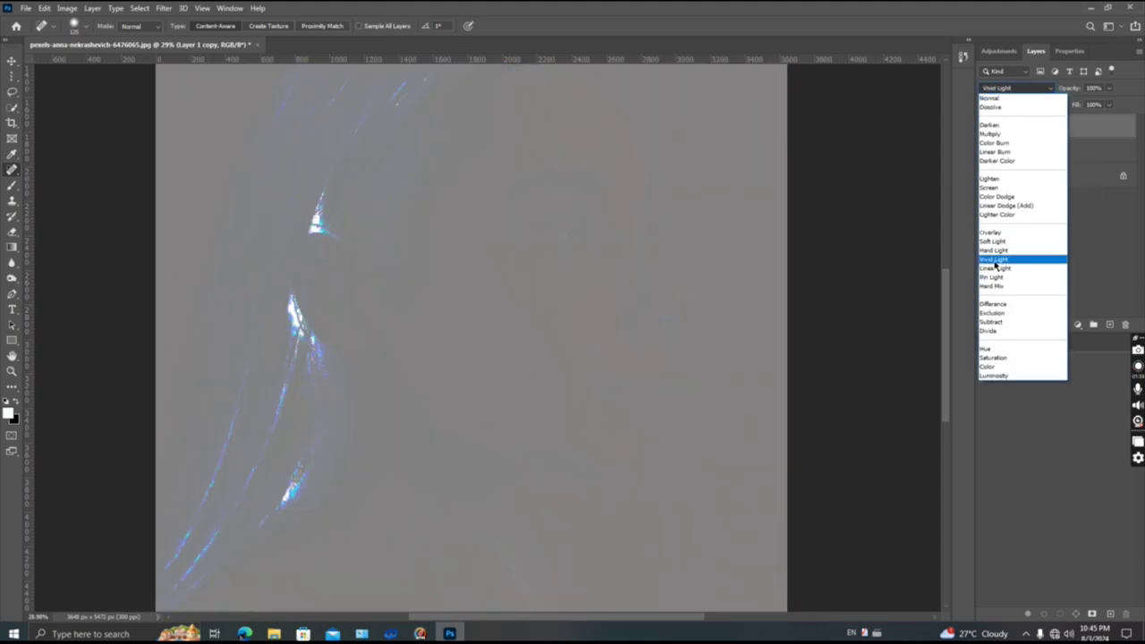
pyautogui.click(994, 260)
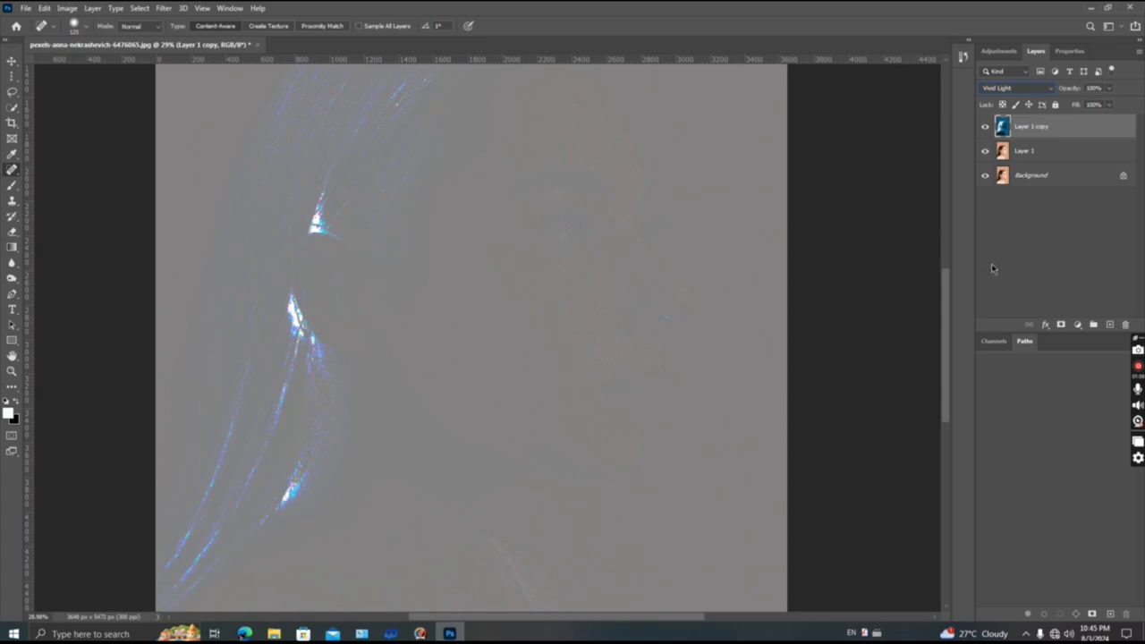
# - Apply a High Pass filter with an adjusted radius to the inverted Layer 1 copy
pyautogui.click(163, 8)
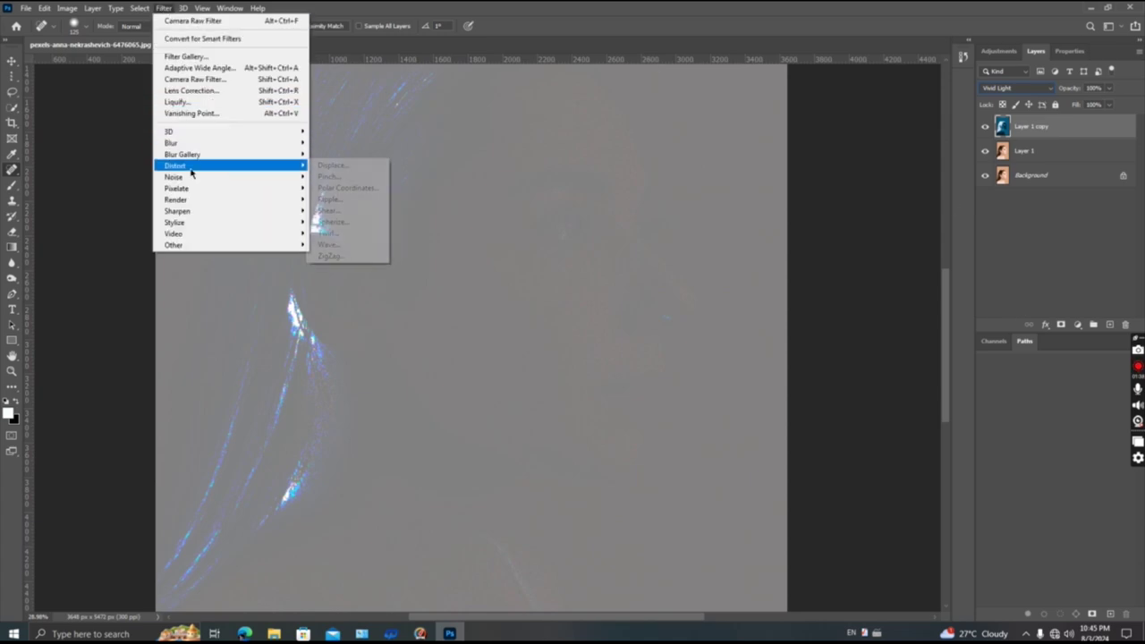
pyautogui.moveTo(183, 244)
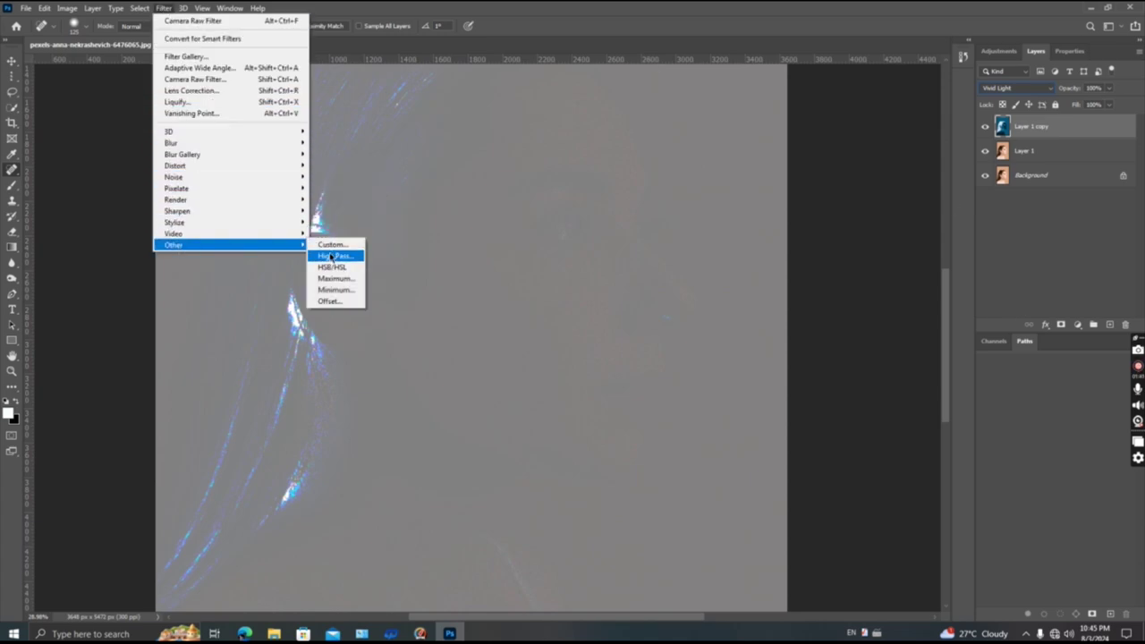
pyautogui.click(328, 256)
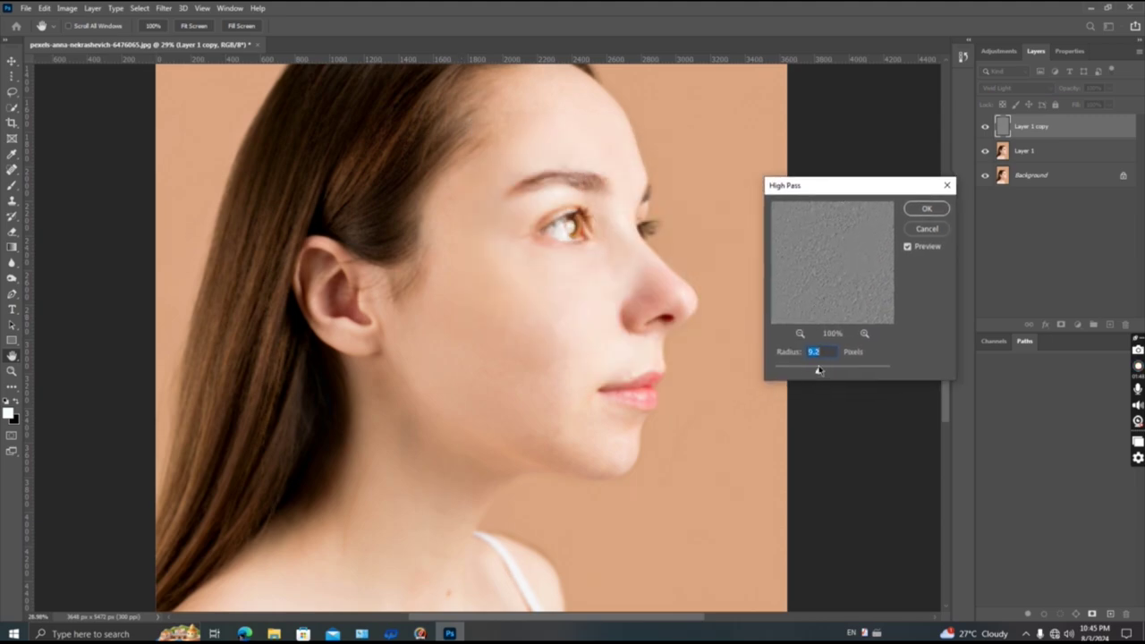
pyautogui.moveTo(826, 372); pyautogui.dragTo(811, 370)
pyautogui.click(913, 210)
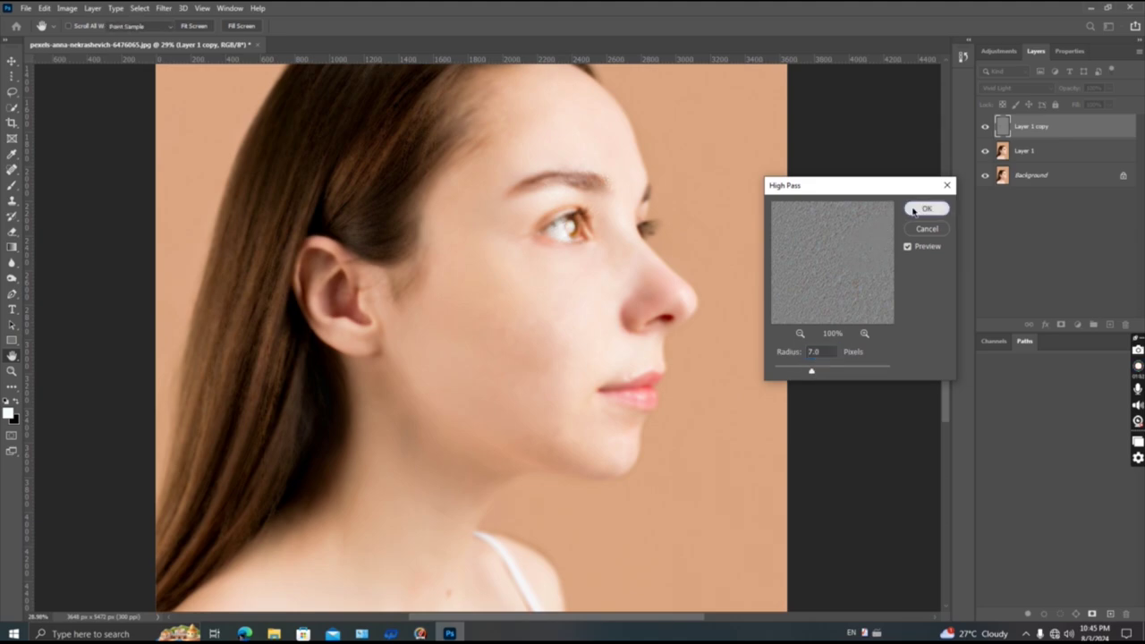
# - Apply a Gaussian Blur of roughly 1.5 pixels to Layer 1 copy
pyautogui.click(164, 8)
pyautogui.moveTo(192, 143)
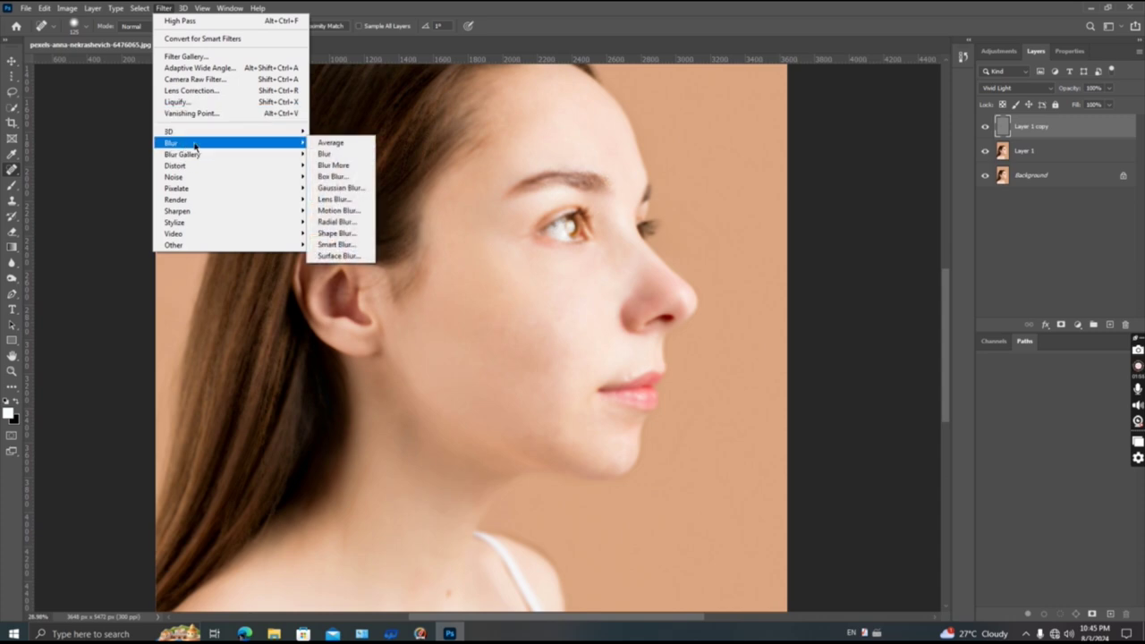
pyautogui.click(338, 187)
pyautogui.moveTo(728, 137); pyautogui.dragTo(810, 159)
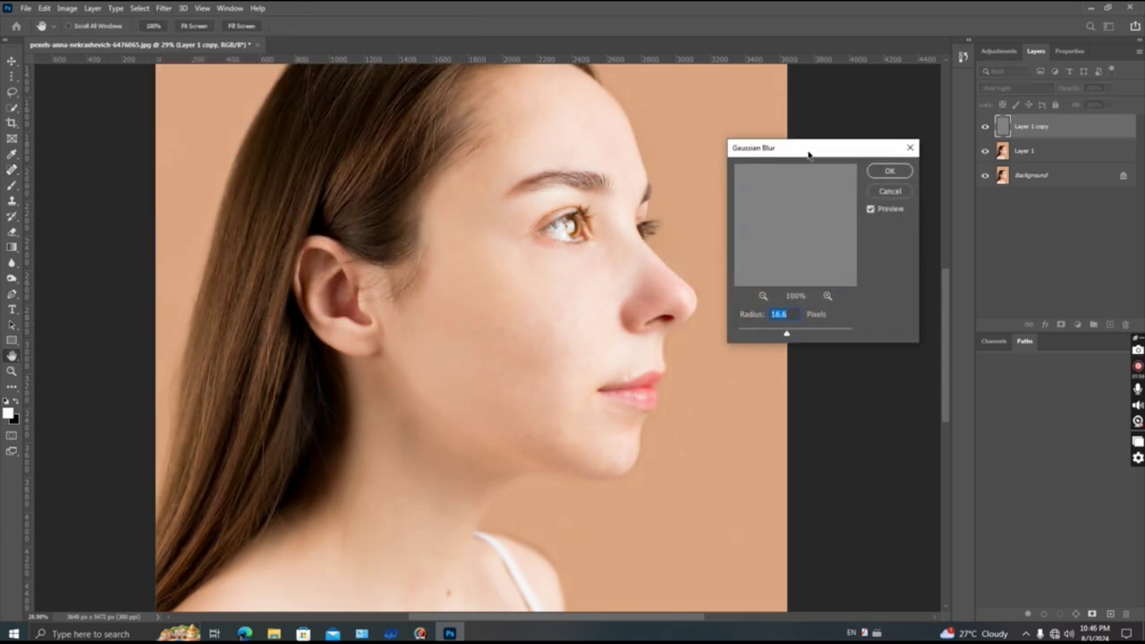
pyautogui.click(746, 333)
pyautogui.moveTo(747, 334); pyautogui.dragTo(744, 335)
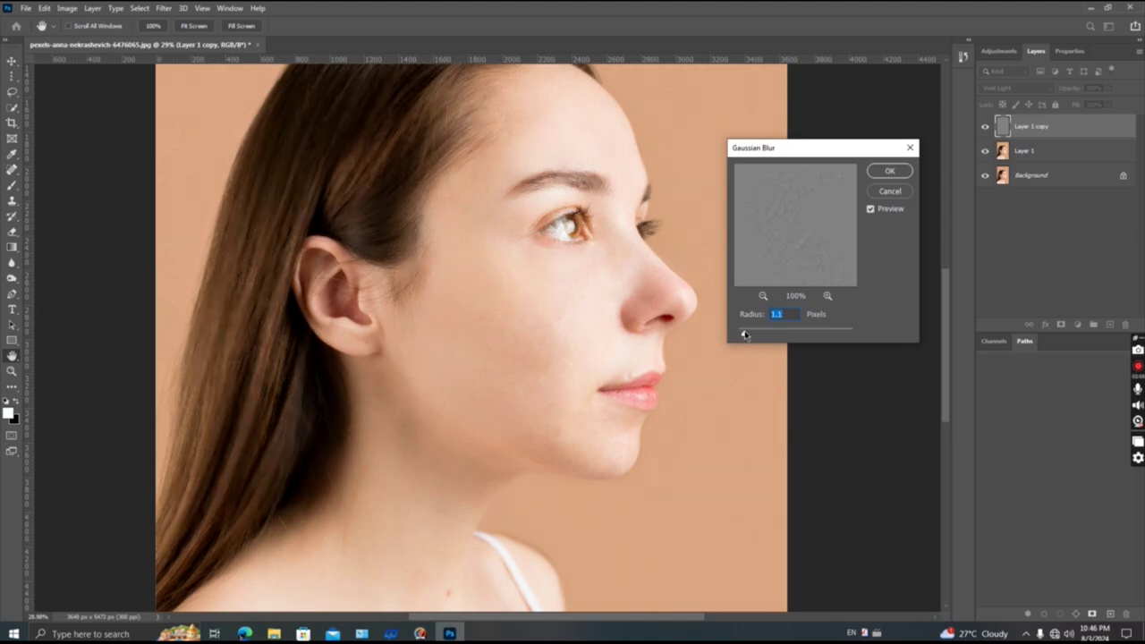
pyautogui.click(889, 170)
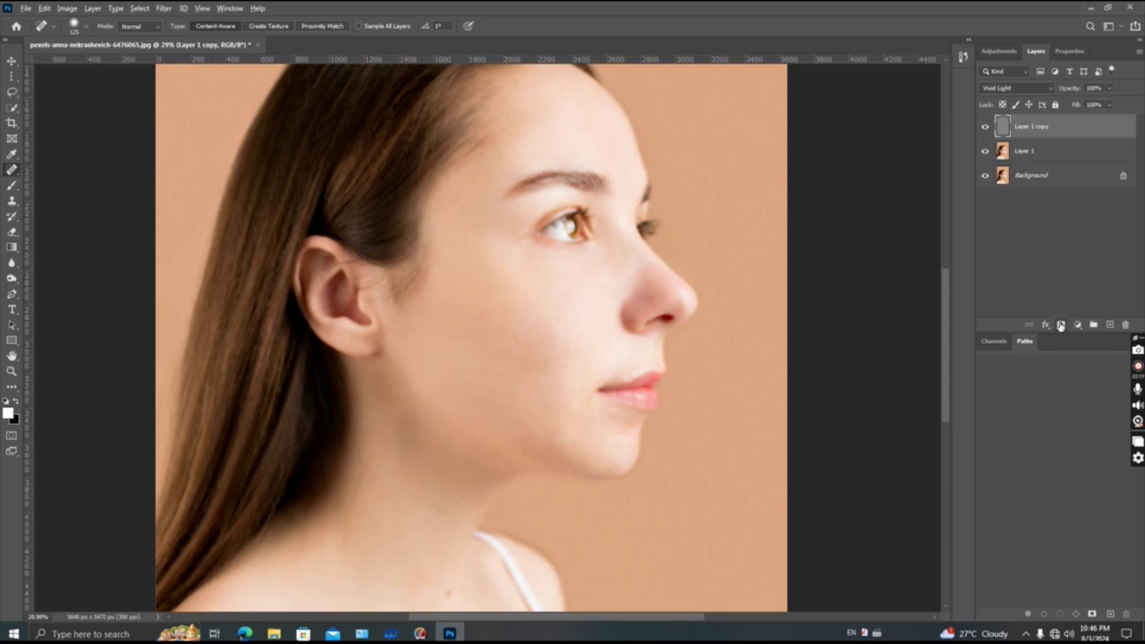
# - Add a black mask to Layer 1 copy and ready a white Brush for the cheek
pyautogui.keyDown('alt'); pyautogui.click(1059, 326); pyautogui.keyUp('alt')
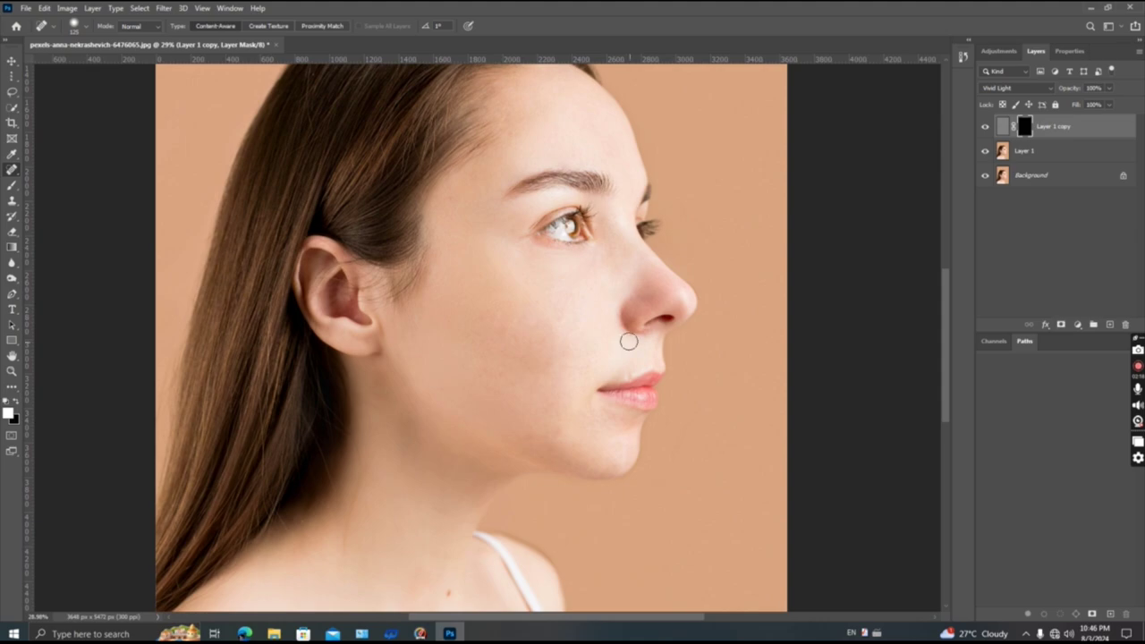
pyautogui.press('b')
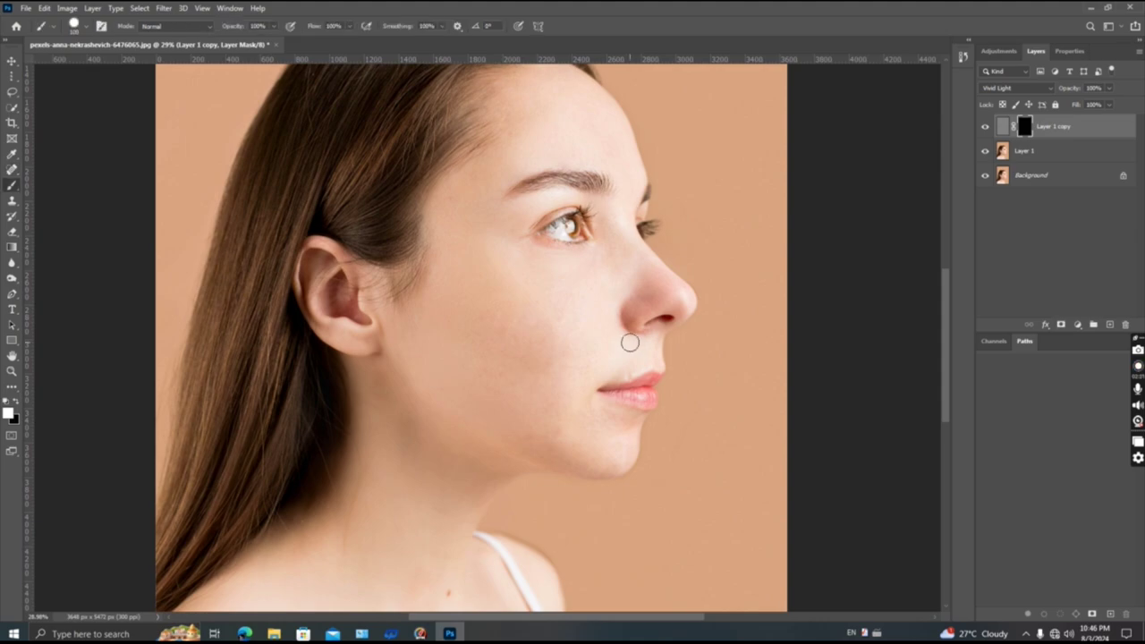
pyautogui.hotkey('ctrl', '+')
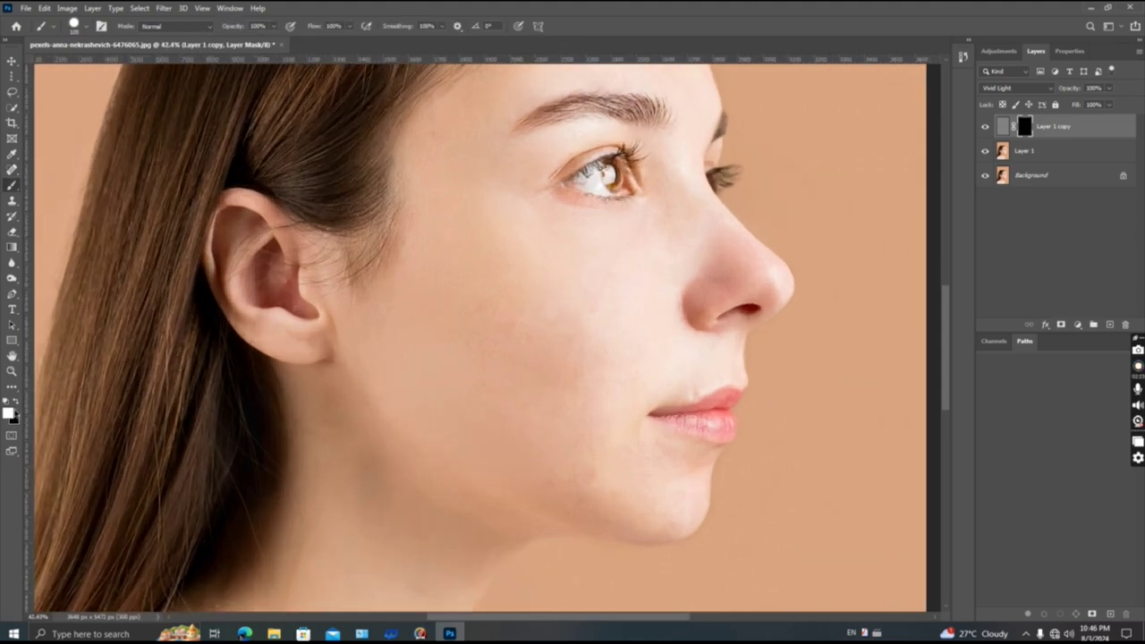
pyautogui.hotkey('ctrl', '-')
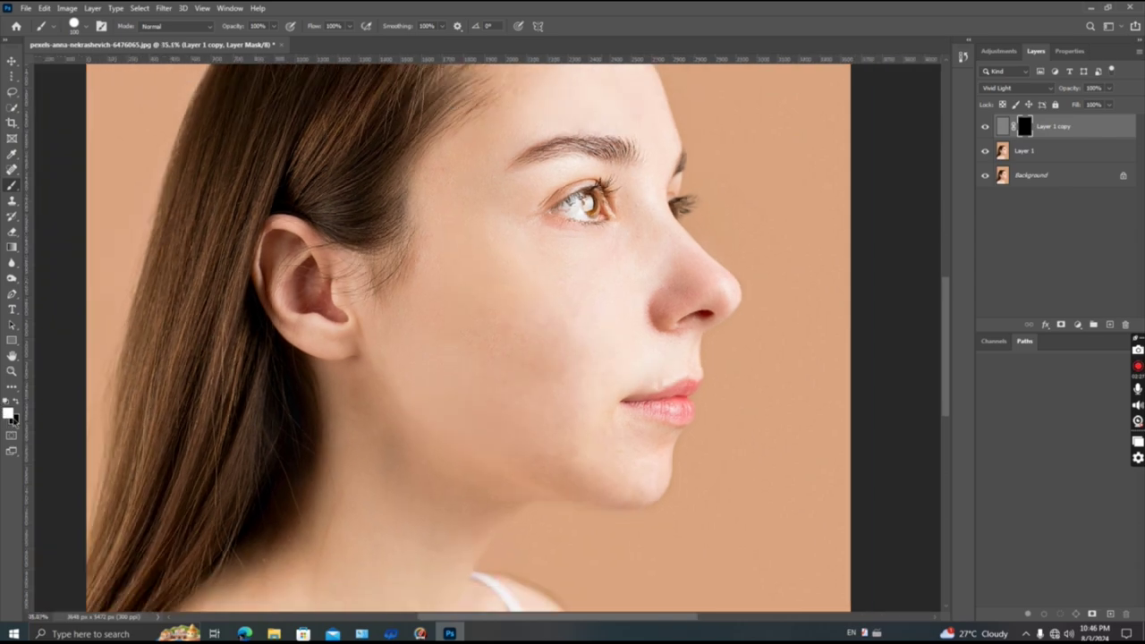
pyautogui.click(16, 401)
pyautogui.click(17, 403)
pyautogui.scroll(2, 515, 381)
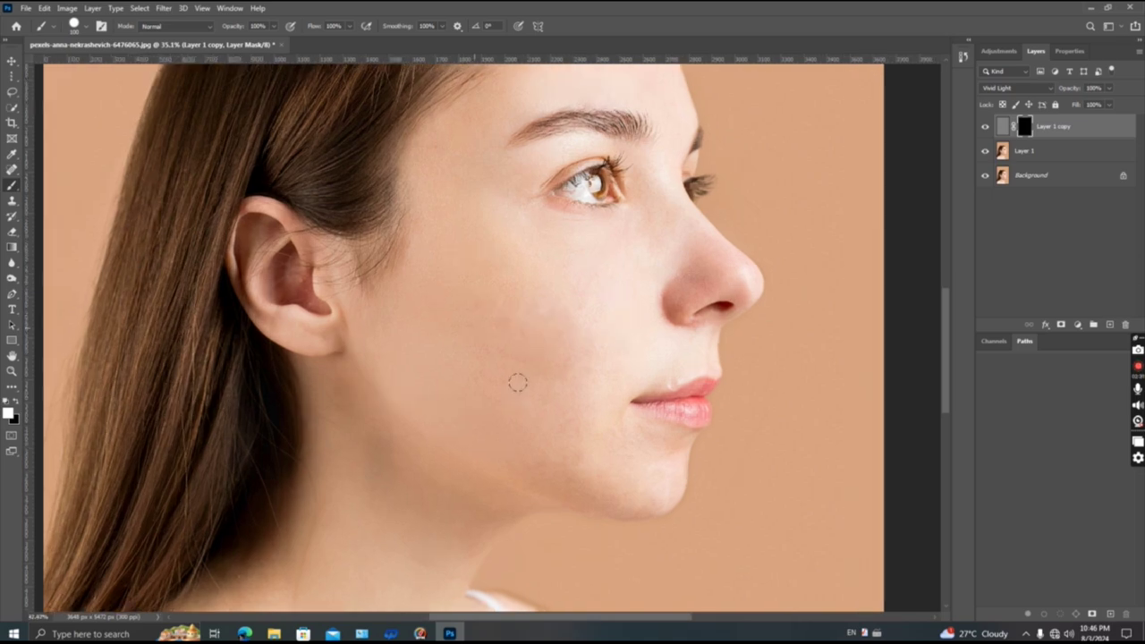
pyautogui.scroll(1, 524, 368)
pyautogui.scroll(-3, 527, 370)
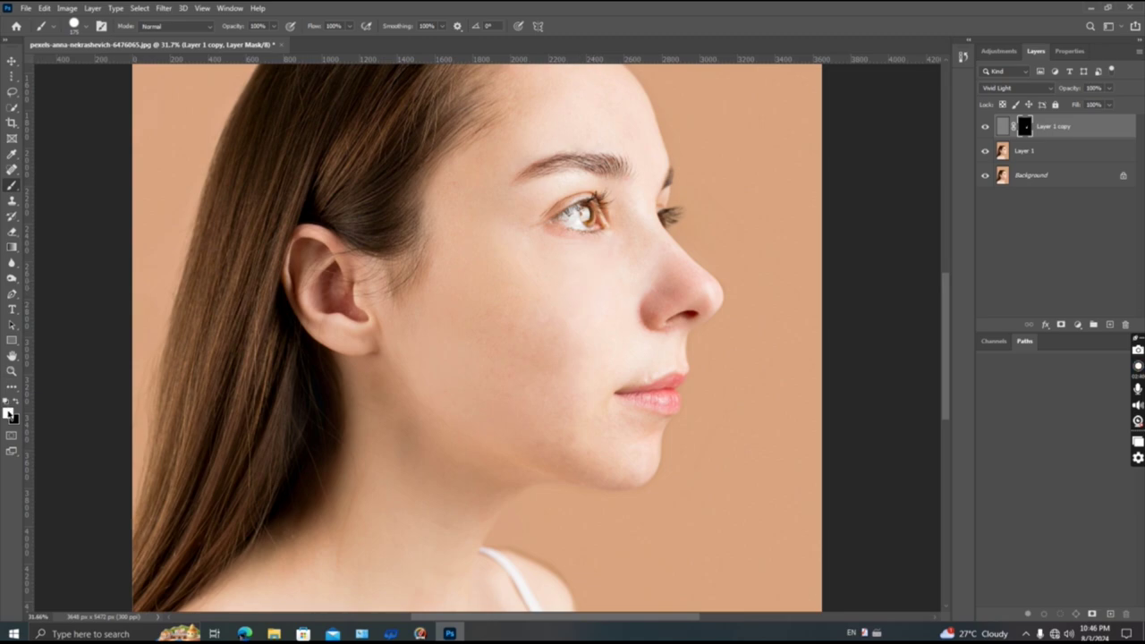
# - Zoom in on the cheek and set the foreground colour to red #ff1212
pyautogui.hotkey('ctrl', '+')
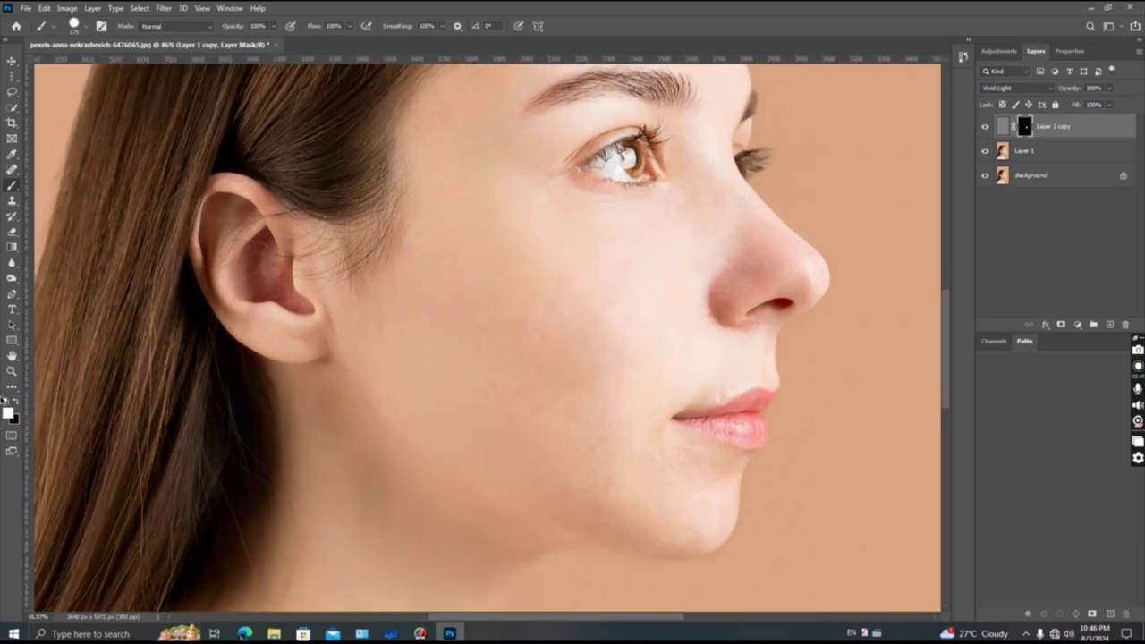
pyautogui.click(11, 413)
pyautogui.click(972, 410)
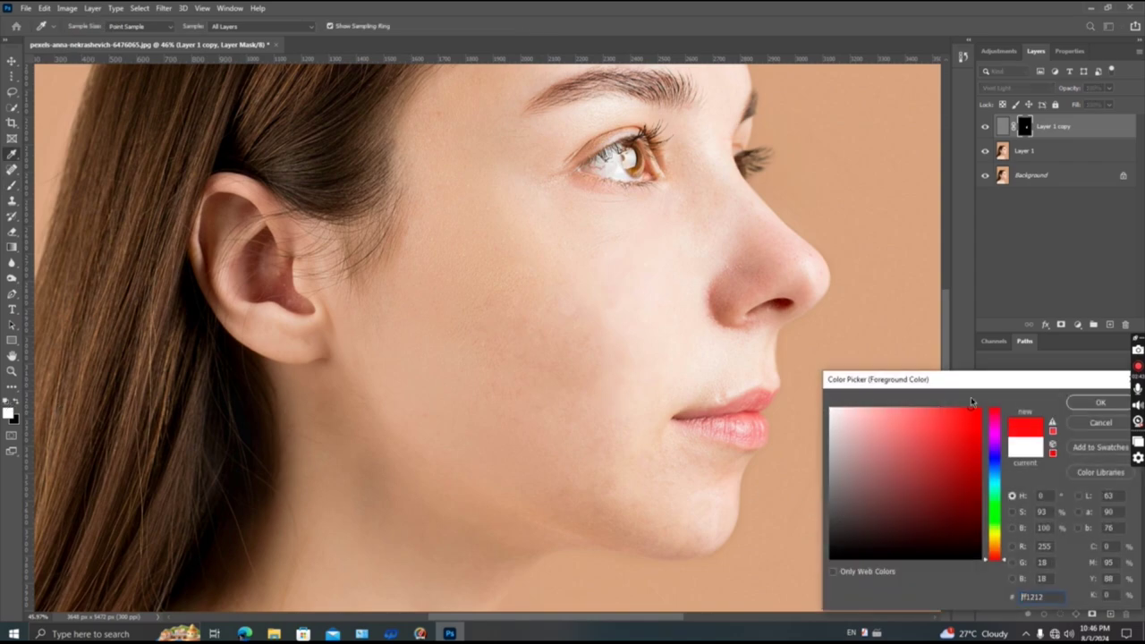
pyautogui.click(1072, 406)
pyautogui.press('b')
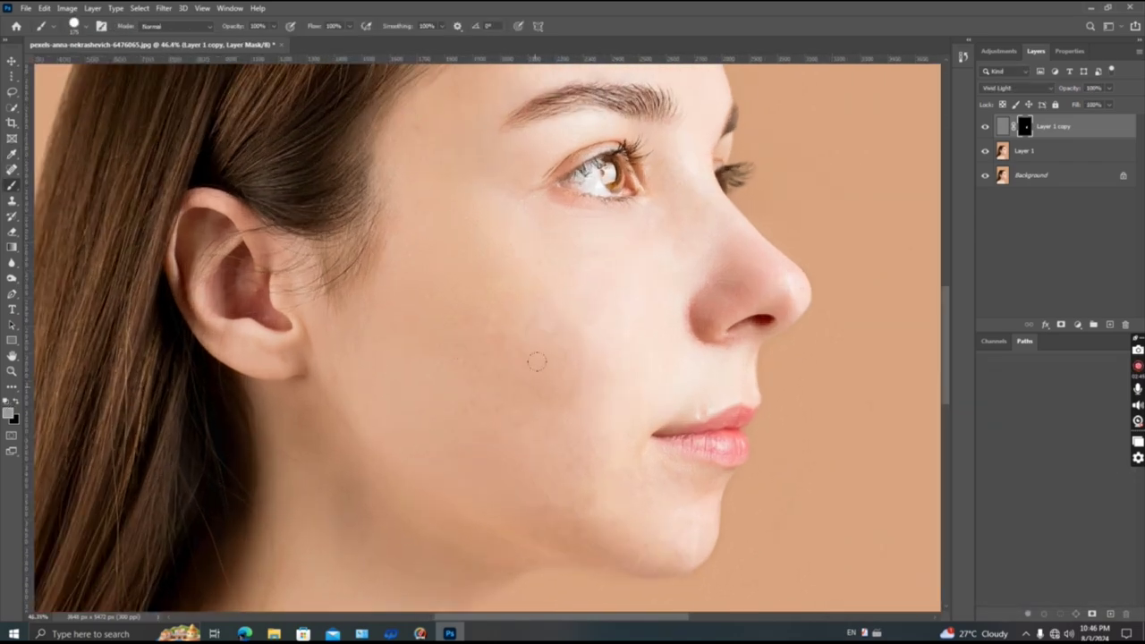
# - Reset the foreground colour to pure white in the Color Picker
pyautogui.click(8, 413)
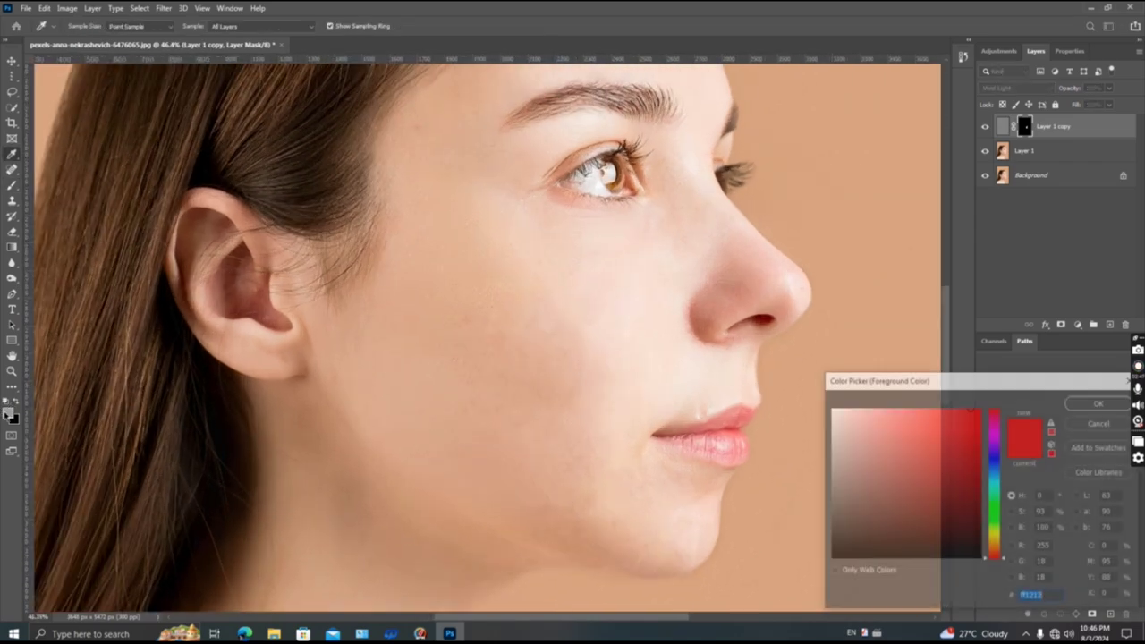
pyautogui.moveTo(841, 430); pyautogui.dragTo(803, 378)
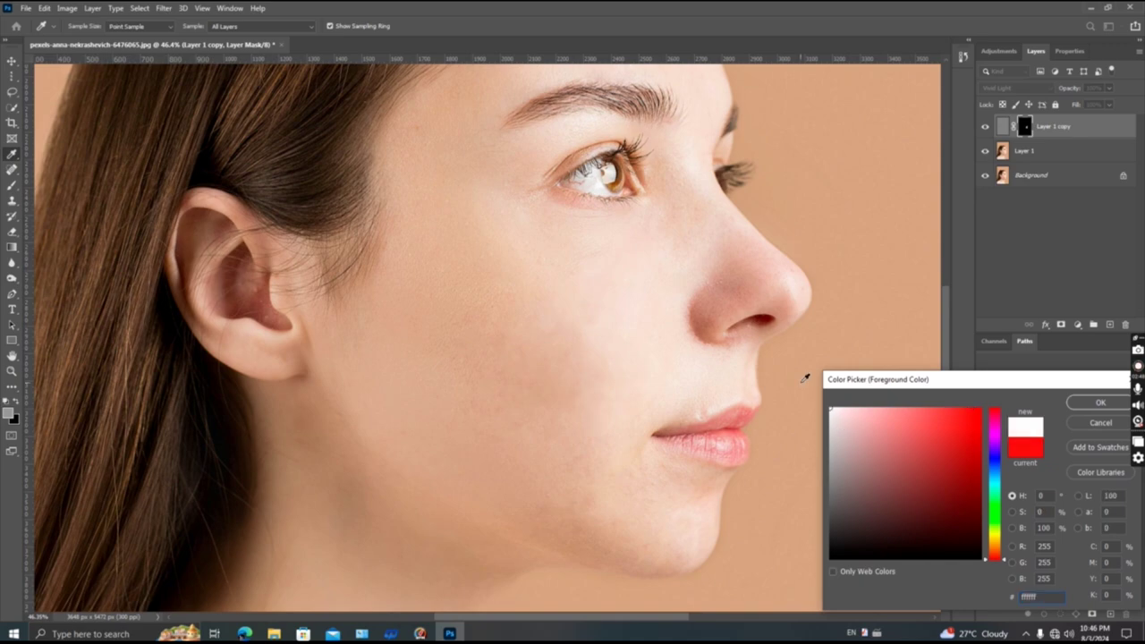
pyautogui.click(1100, 404)
pyautogui.scroll(2, 586, 442)
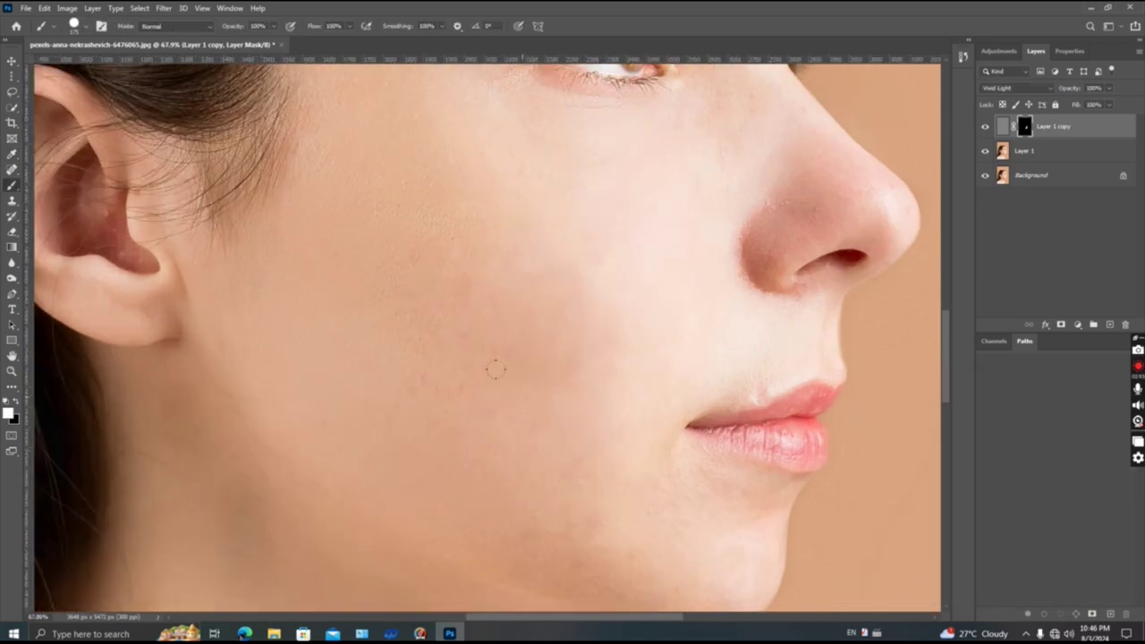
# - Zoom around the cheek to extend the smoothing over the lower cheek, jaw and eye area
pyautogui.scroll(2, 411, 290)
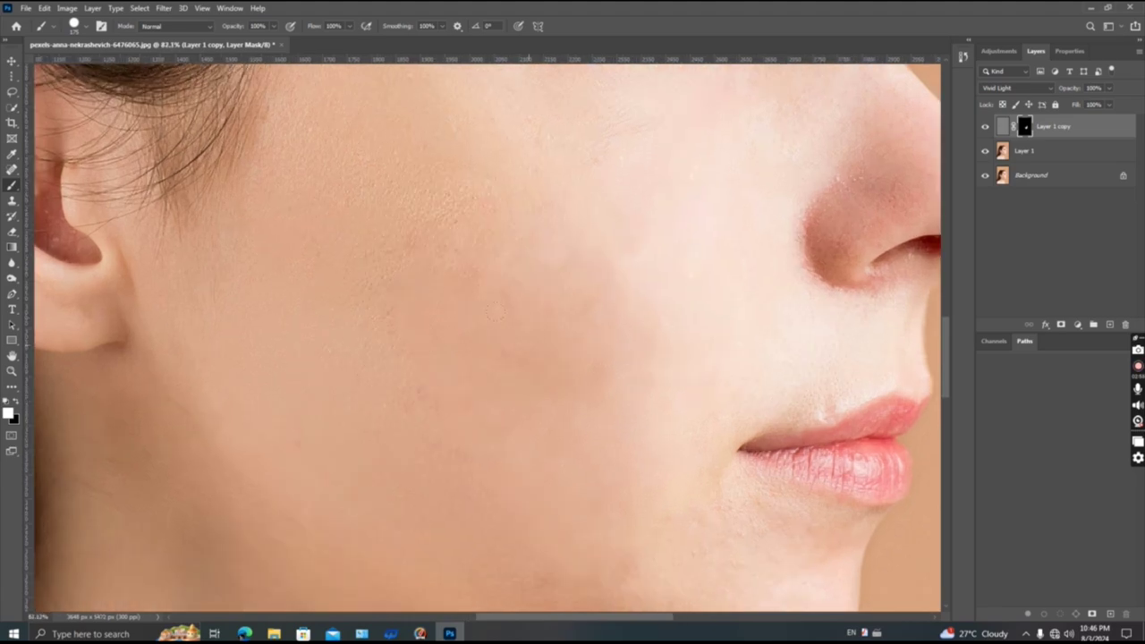
pyautogui.scroll(-4, 416, 286)
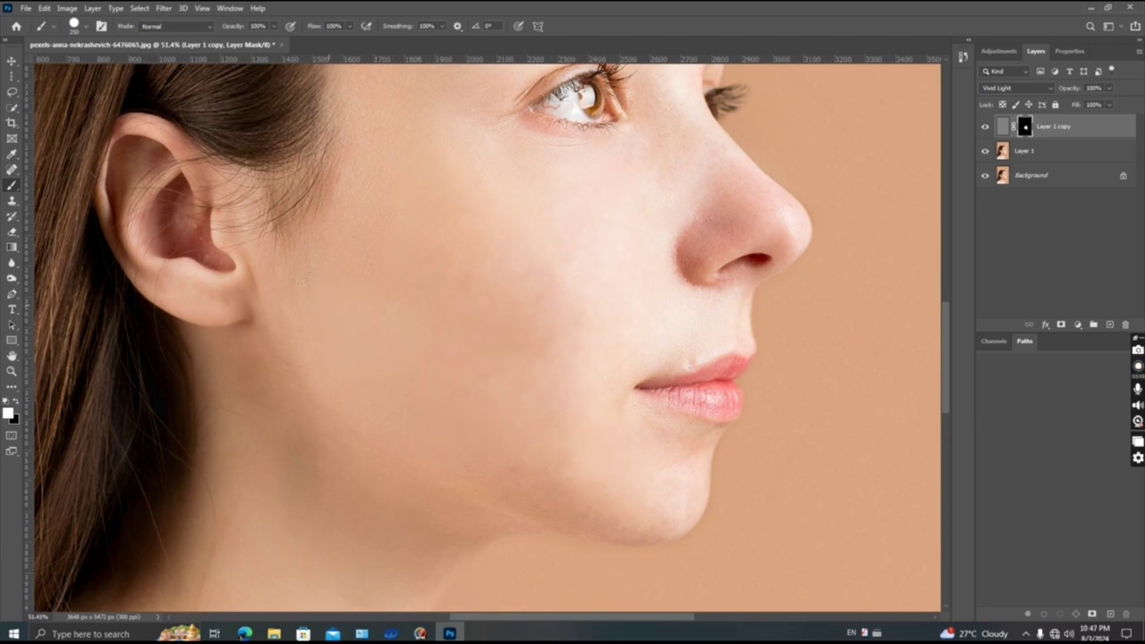
pyautogui.scroll(3, 352, 194)
pyautogui.scroll(2, 384, 391)
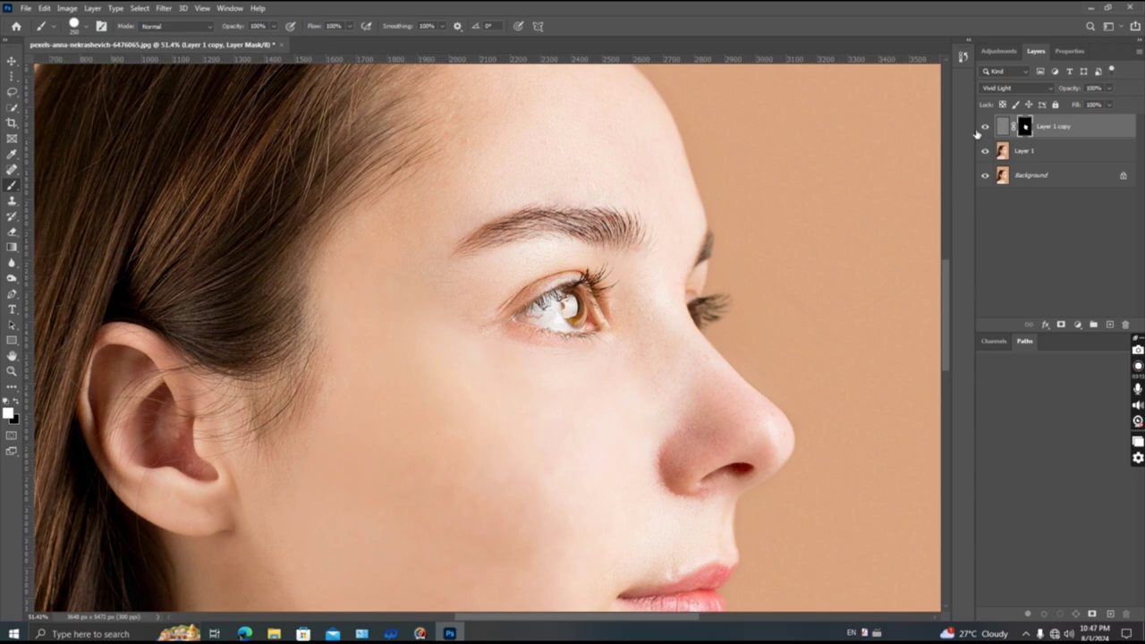
pyautogui.click(984, 127)
pyautogui.click(985, 127)
pyautogui.click(985, 128)
pyautogui.scroll(-3, 435, 409)
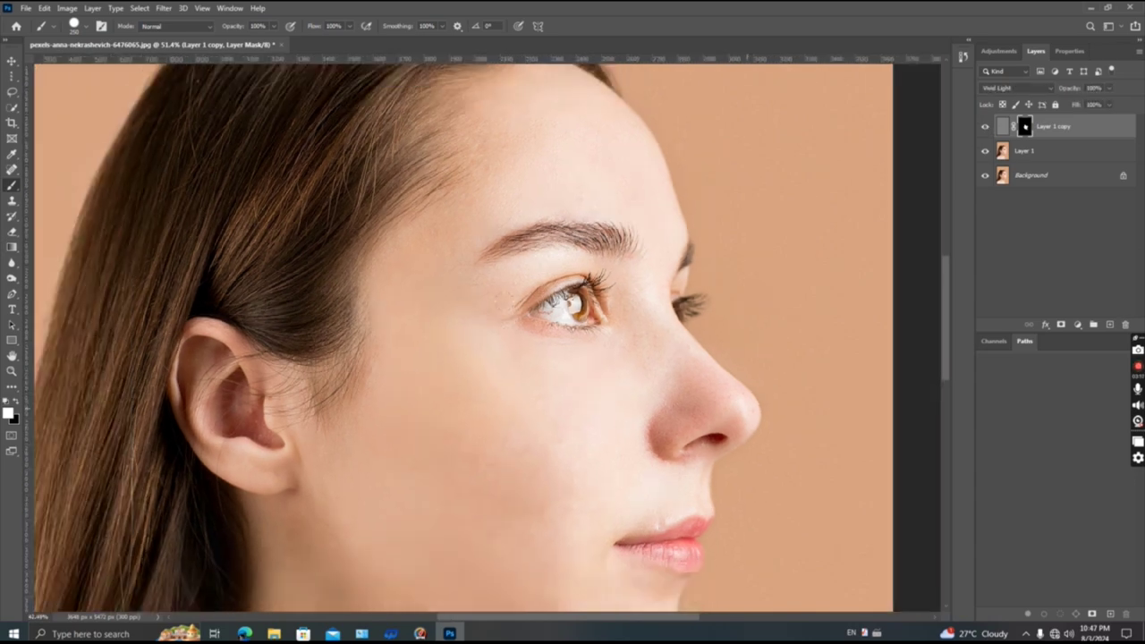
pyautogui.scroll(3, 435, 409)
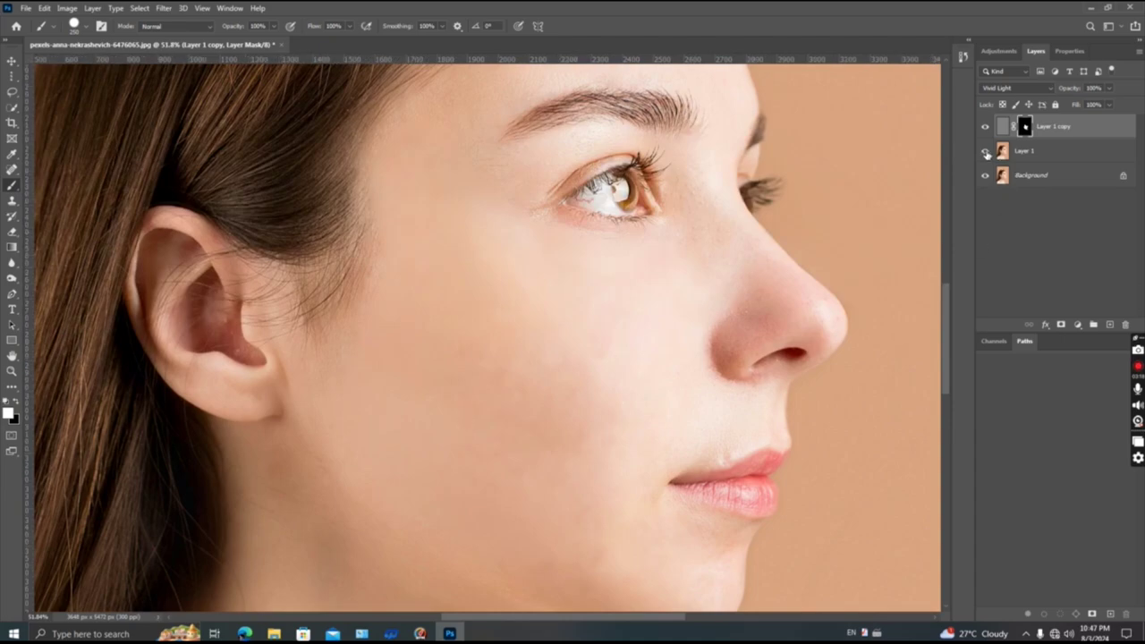
pyautogui.click(984, 151)
pyautogui.click(984, 127)
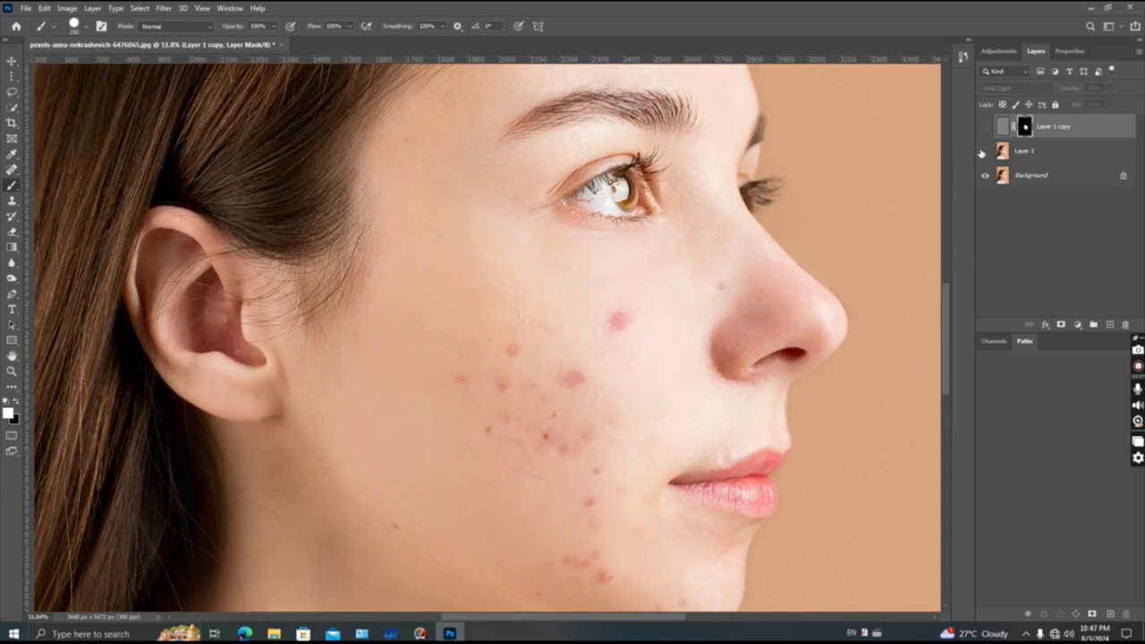
pyautogui.click(984, 151)
pyautogui.click(984, 127)
pyautogui.scroll(-2, 549, 339)
pyautogui.scroll(1, 631, 314)
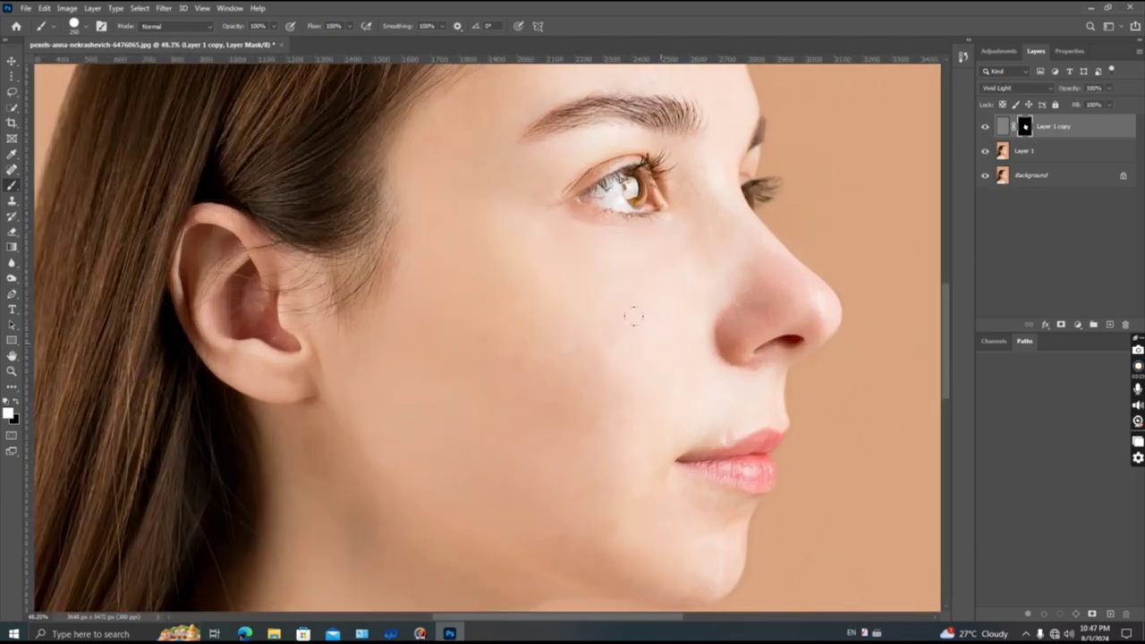
pyautogui.scroll(-1, 637, 326)
pyautogui.scroll(1, 598, 331)
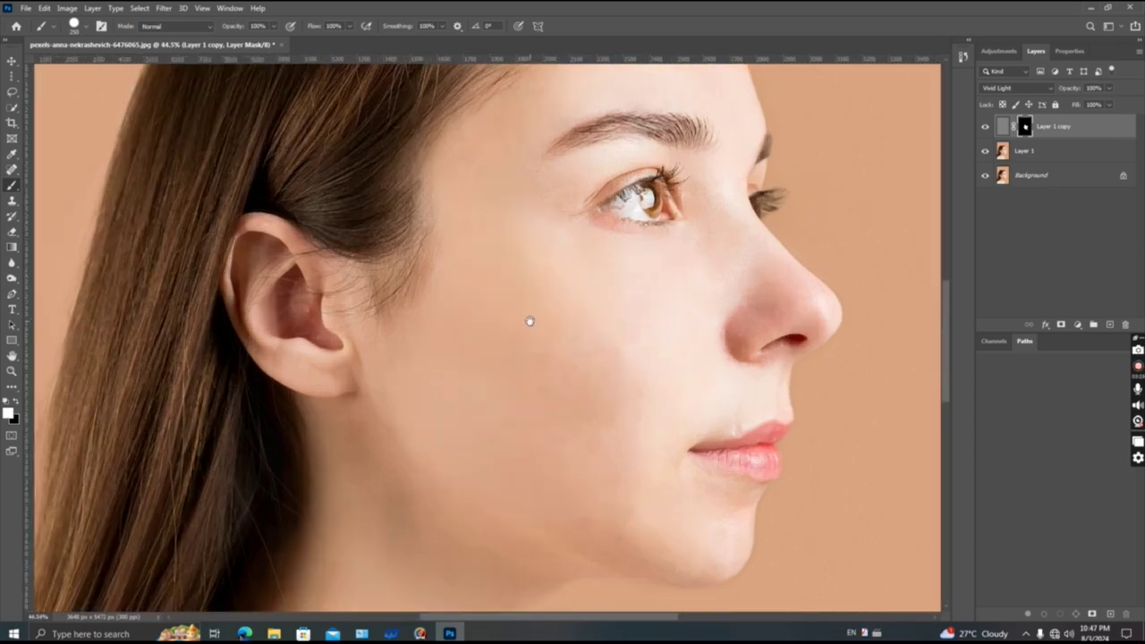
pyautogui.scroll(1, 526, 320)
pyautogui.scroll(2, 455, 439)
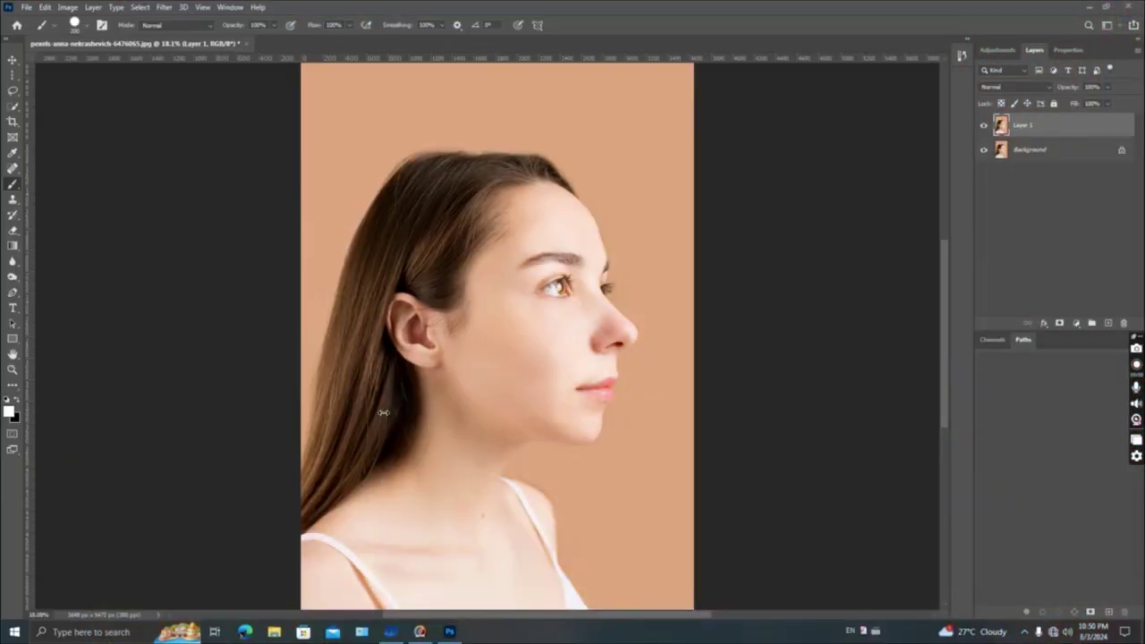
# - Hide and reshow Layer 1 to compare the original acne with the retouched cheek
pyautogui.click(983, 126)
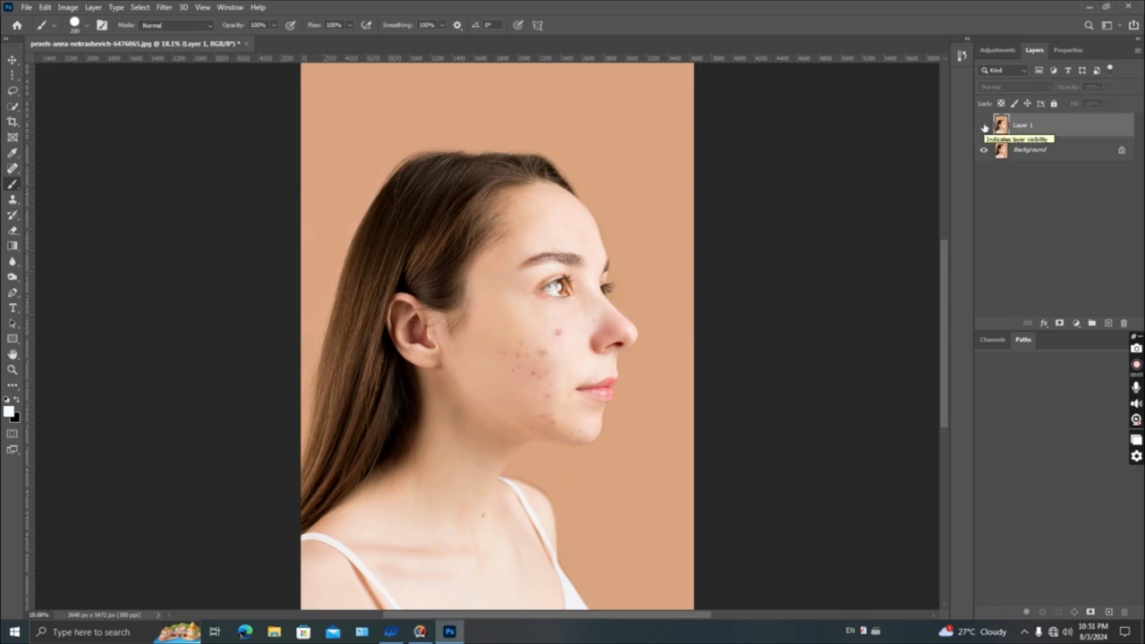
pyautogui.click(983, 126)
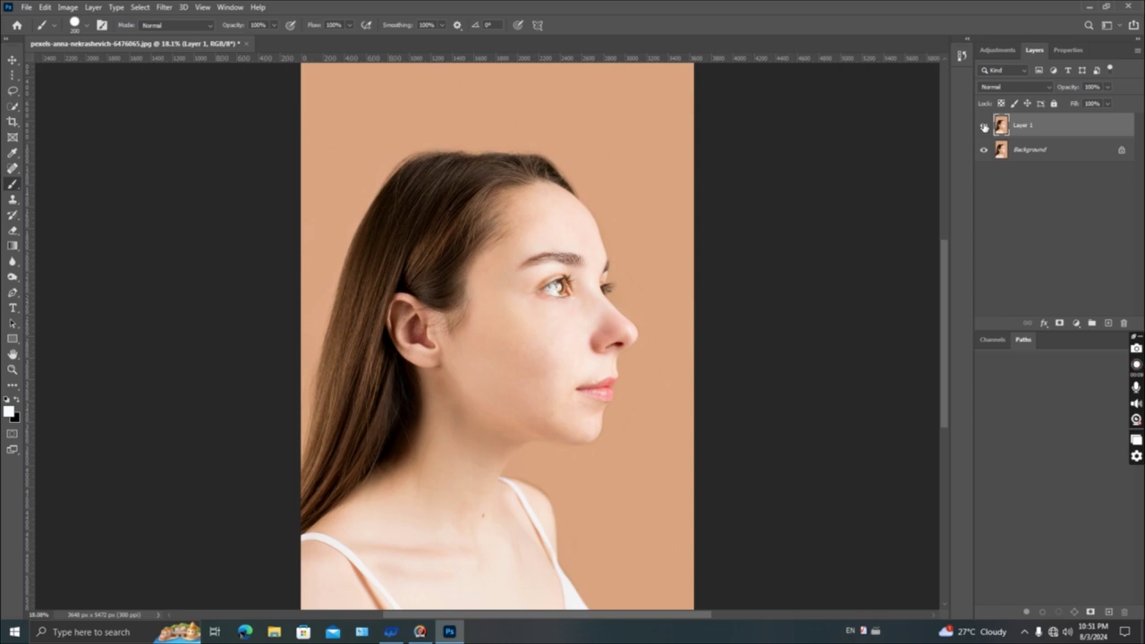